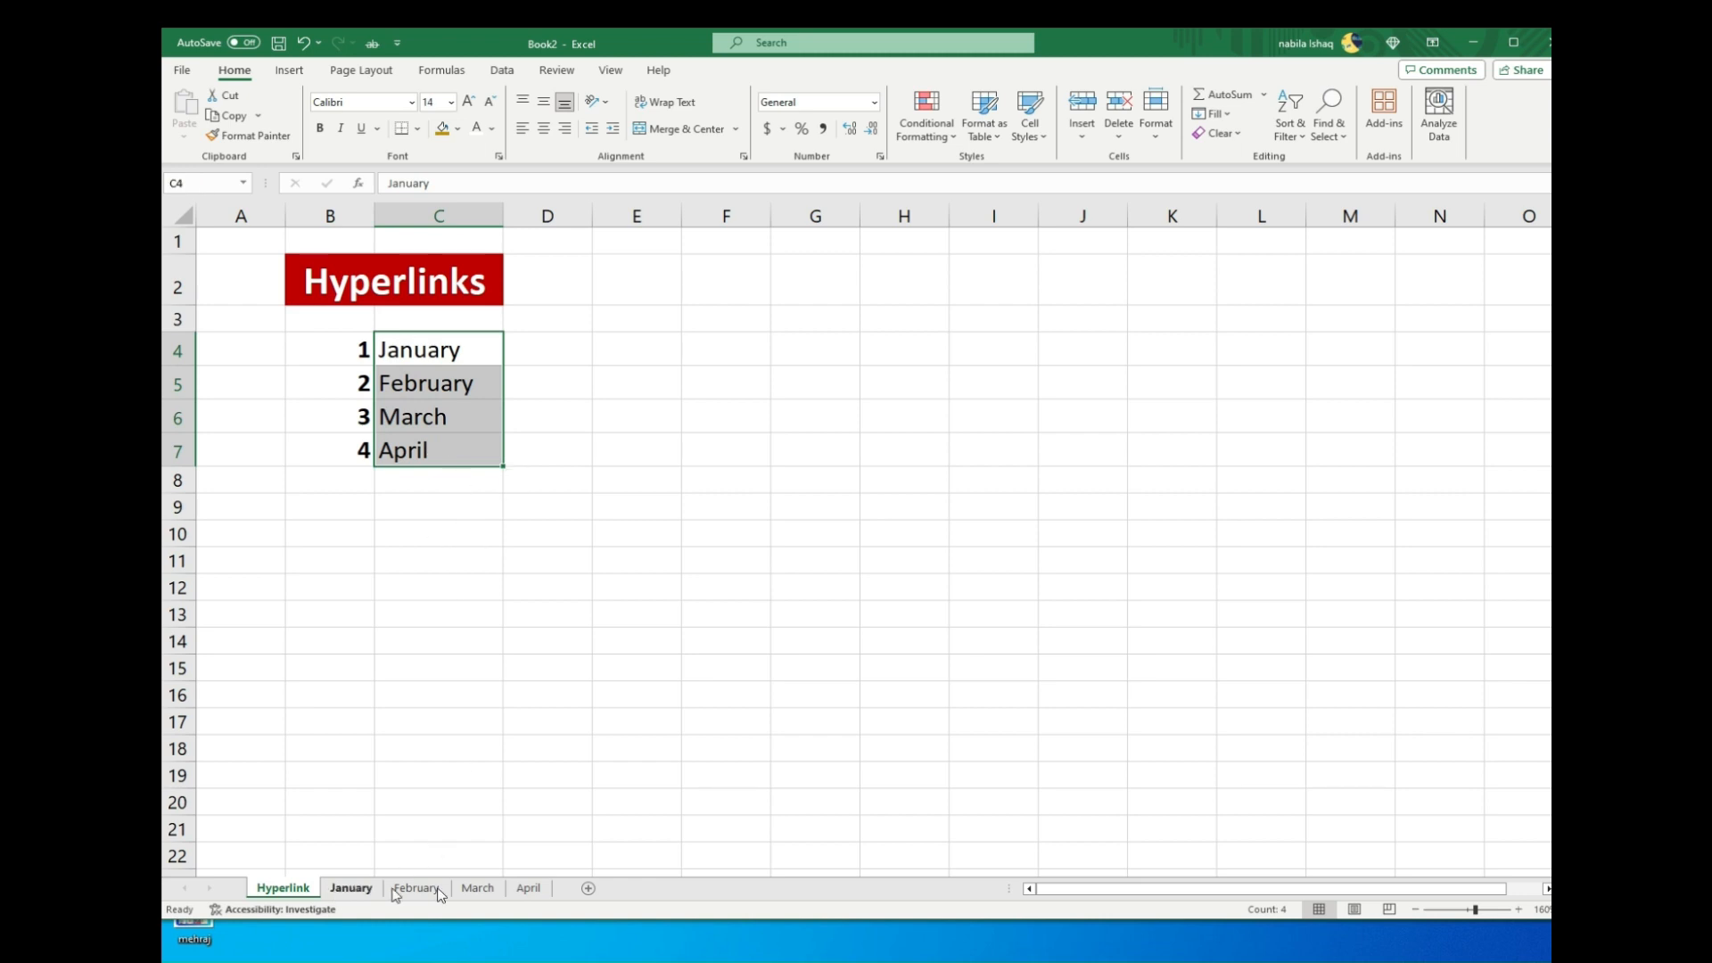
# Hyperlink the January entry in C4 to cell A1 of the January sheet and check its target sheet
pyautogui.click(543, 618)
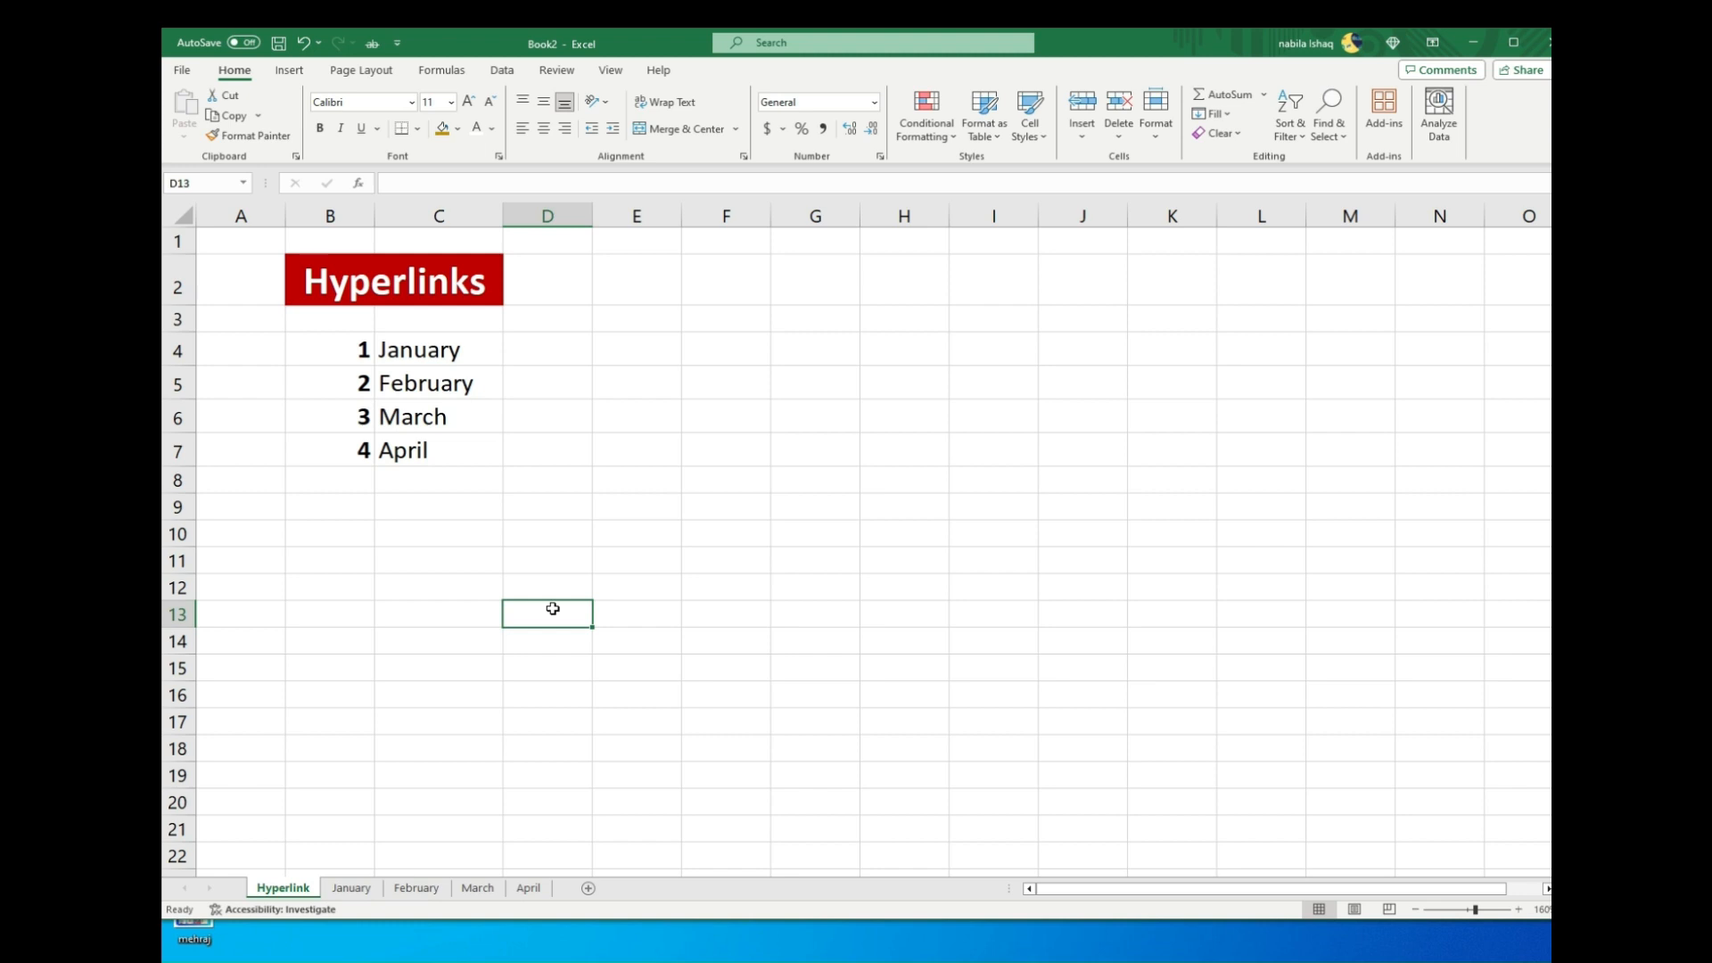
pyautogui.click(471, 363)
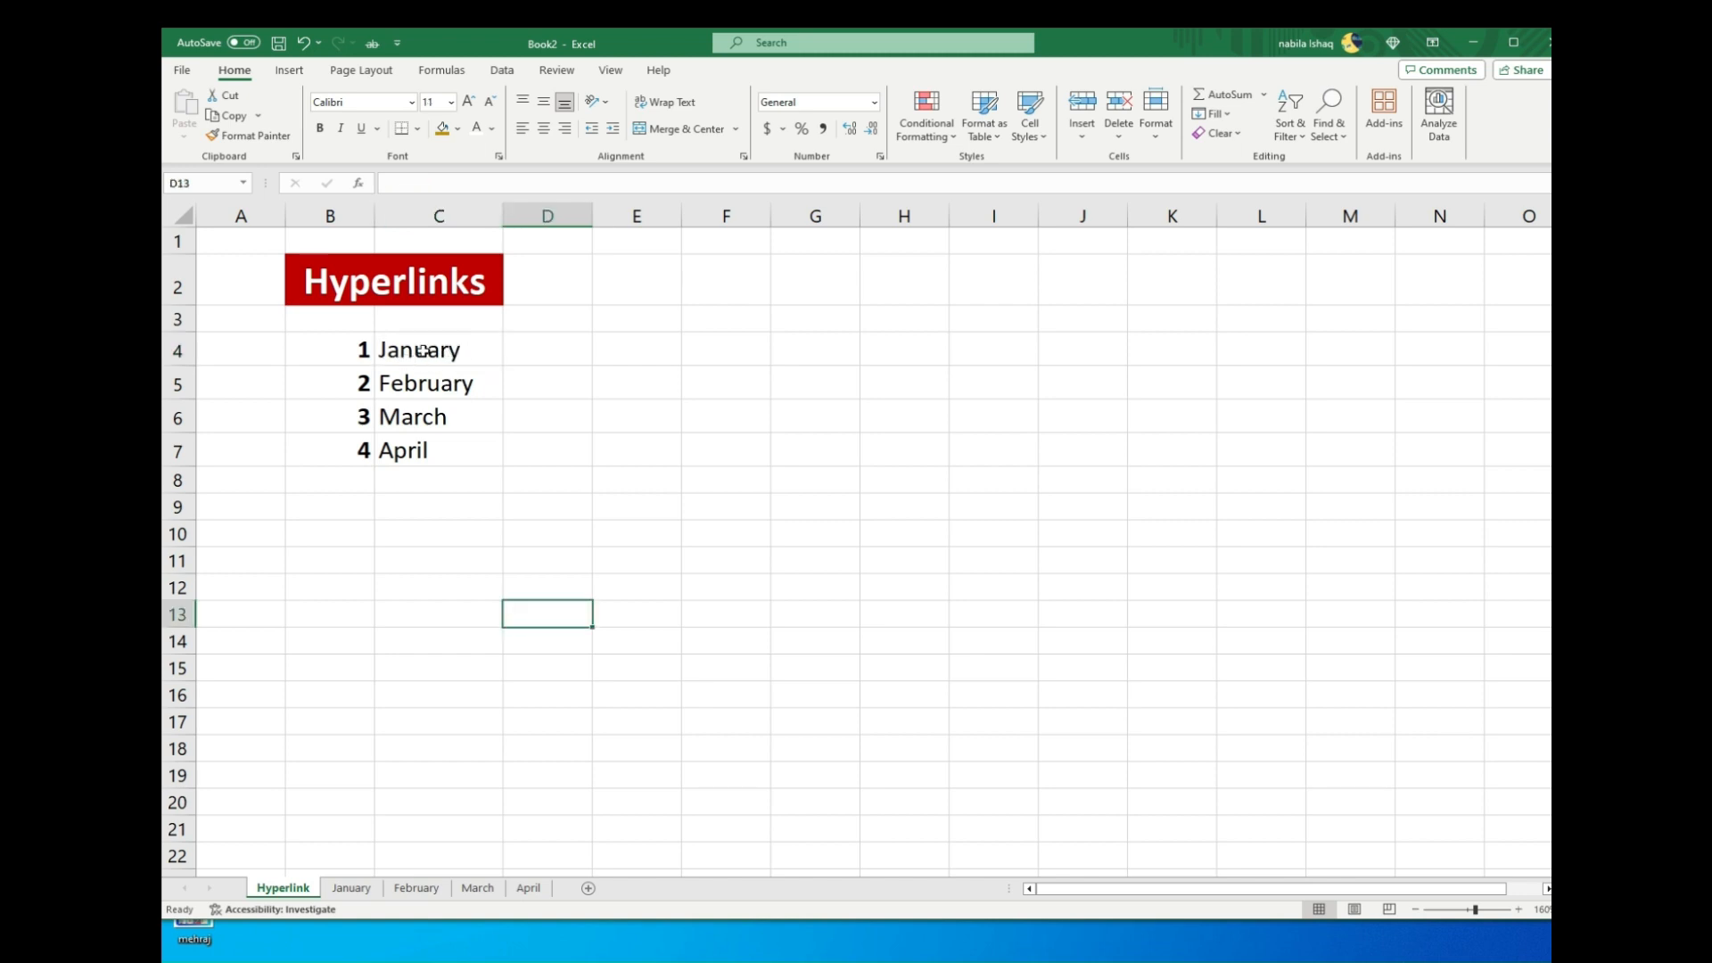
pyautogui.click(423, 351)
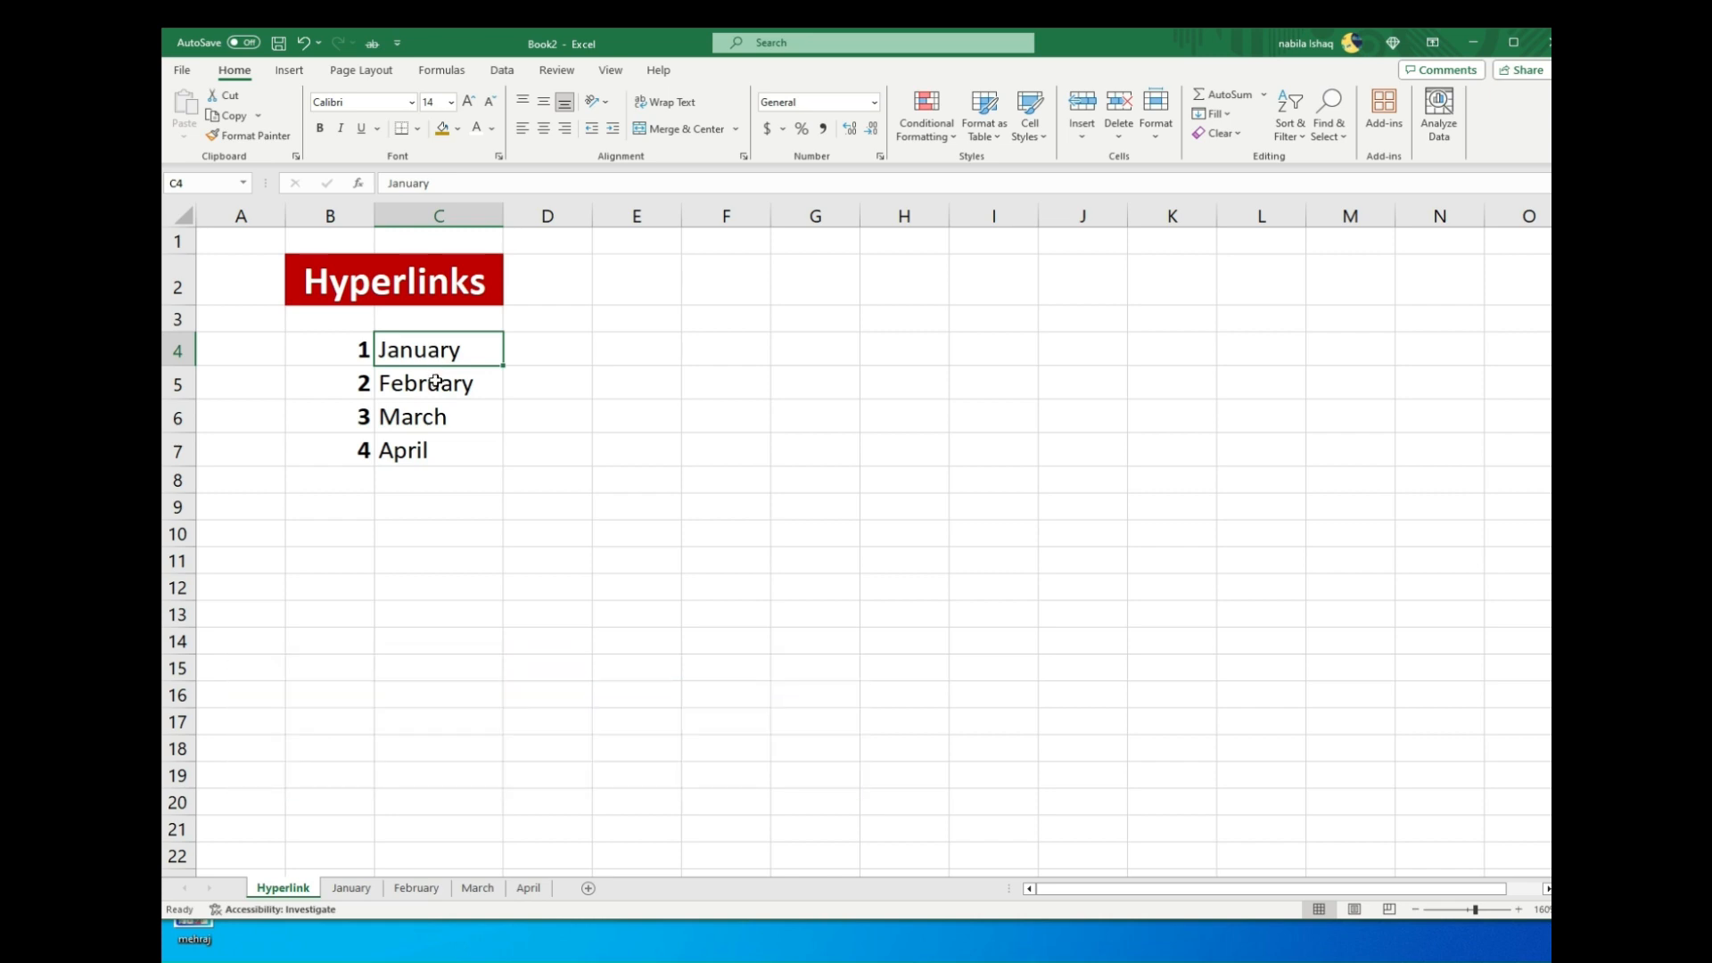
pyautogui.hotkey('ctrl', 'k')
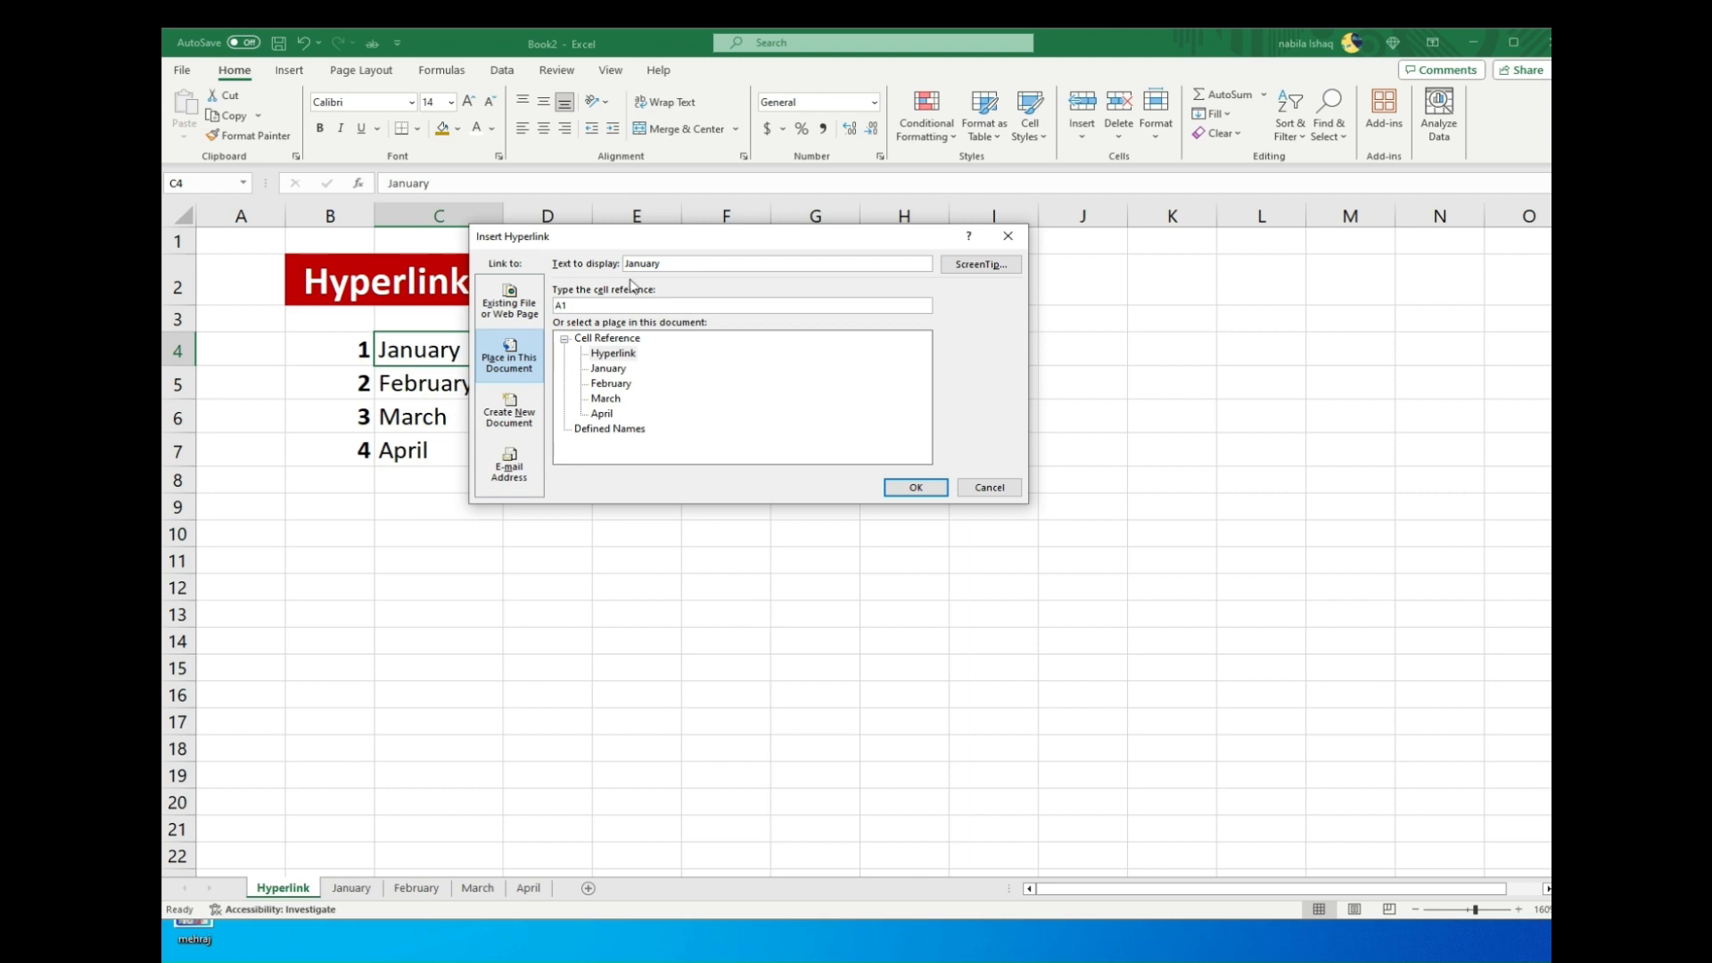
pyautogui.click(502, 360)
pyautogui.moveTo(615, 238); pyautogui.dragTo(718, 250)
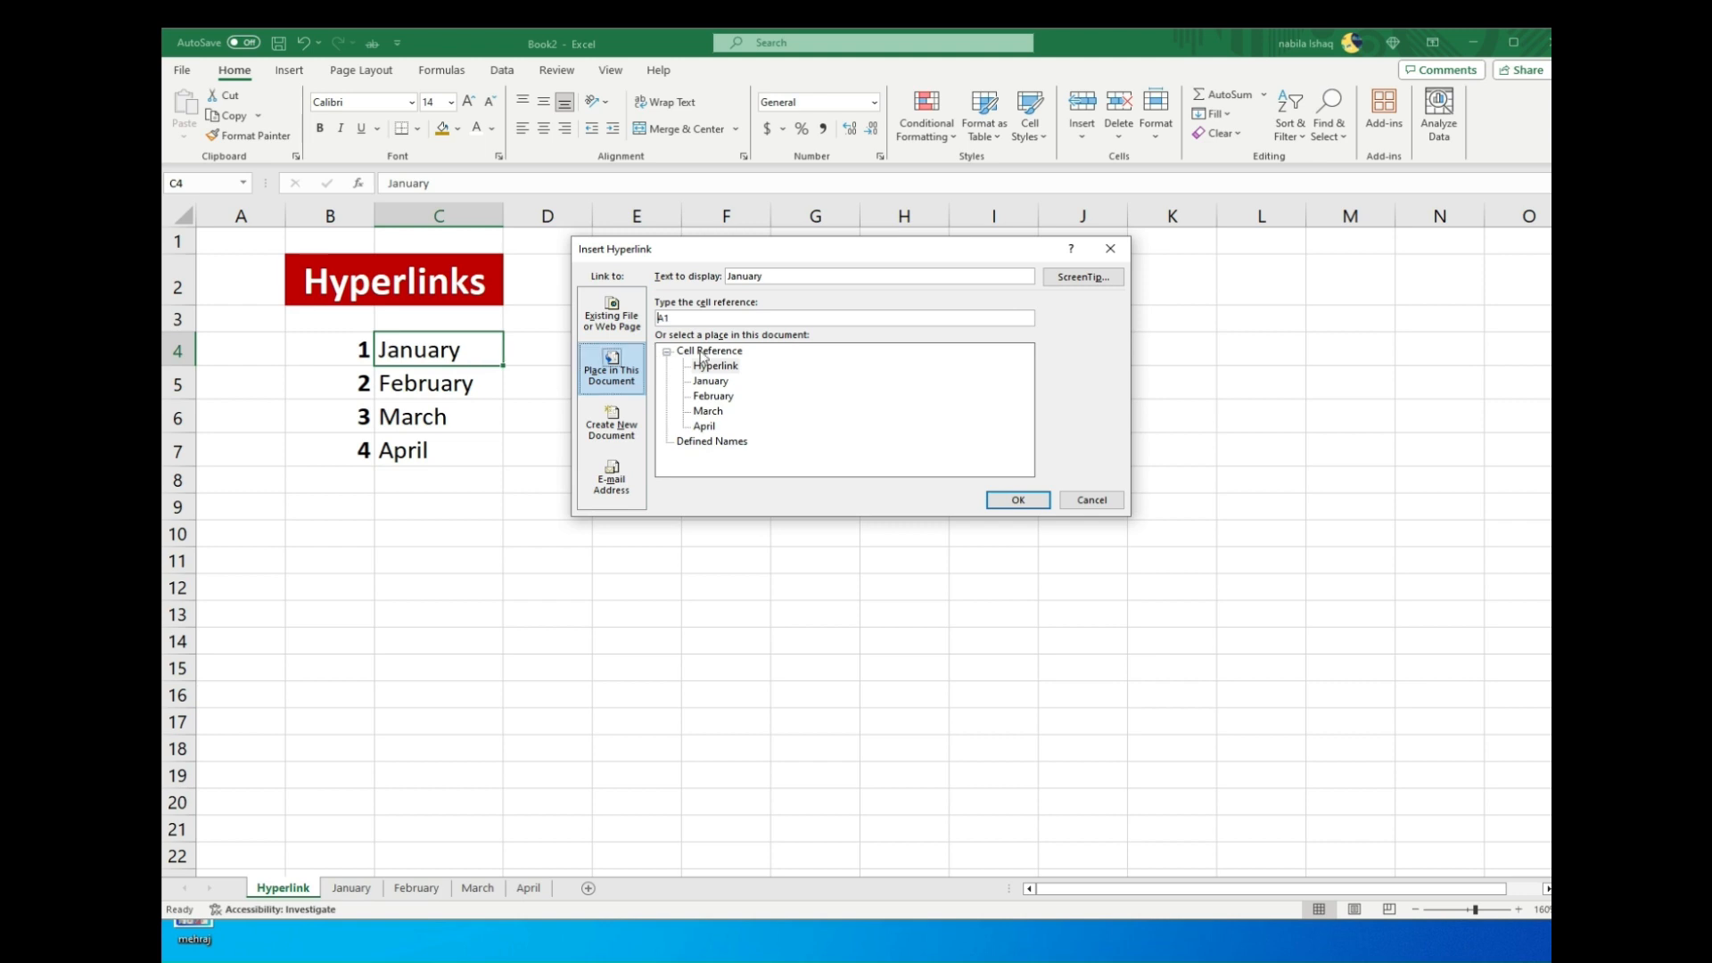
pyautogui.click(711, 381)
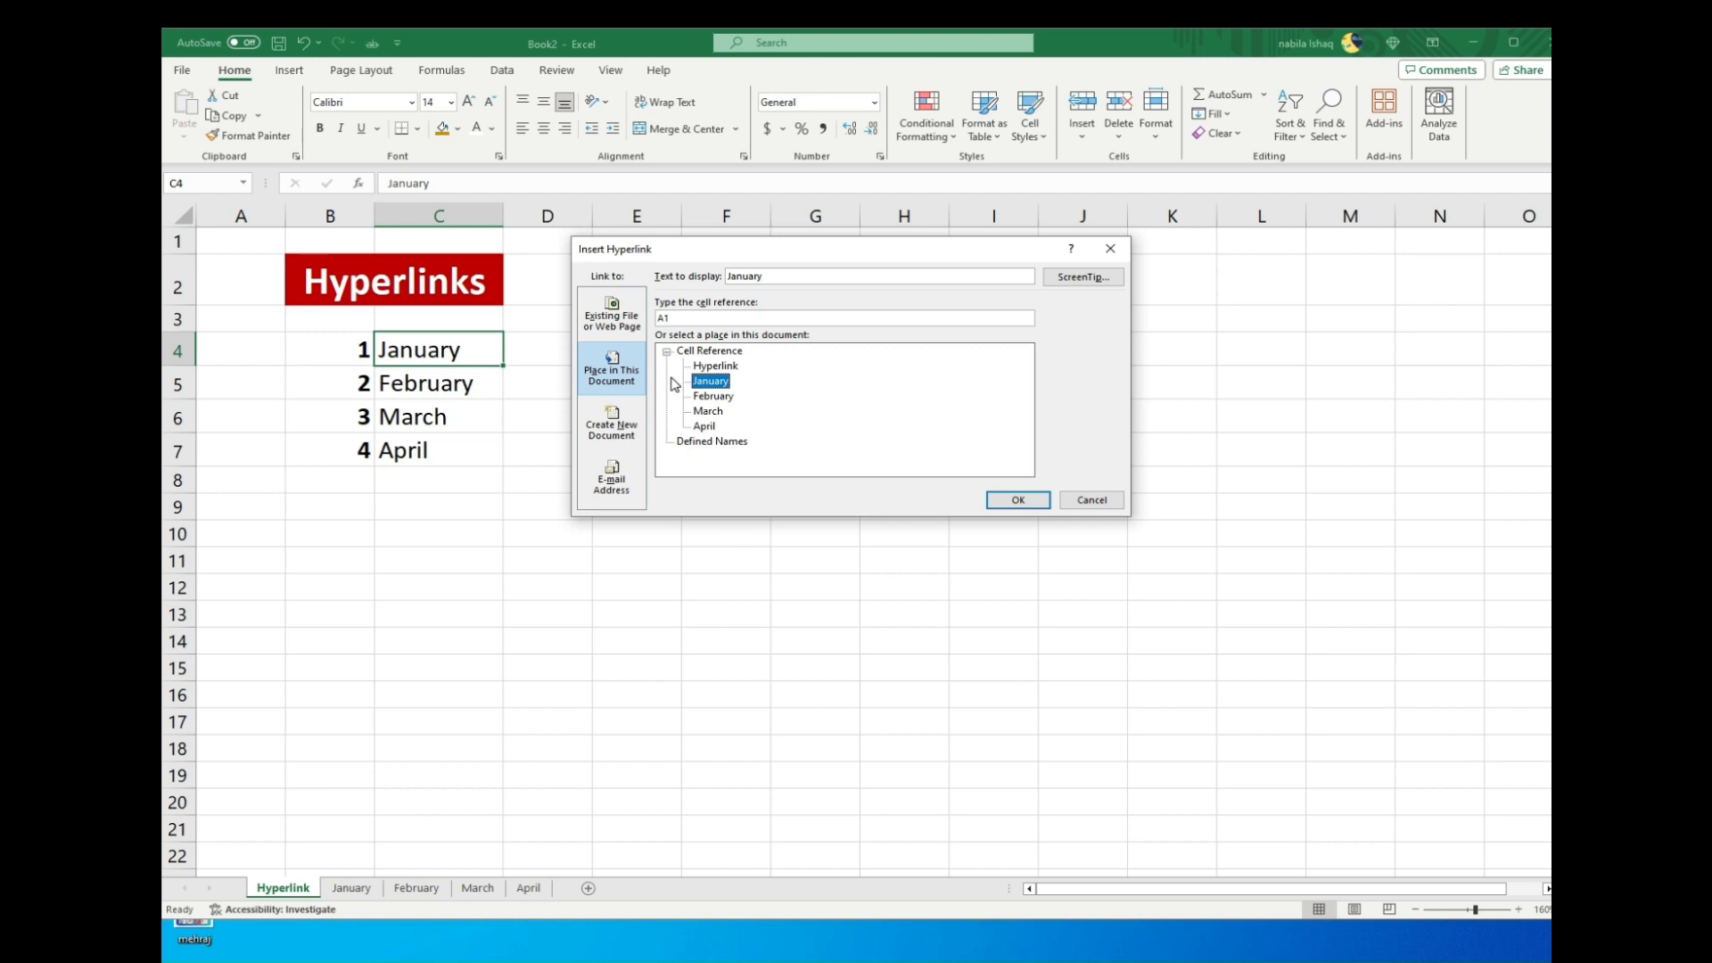
pyautogui.click(1035, 502)
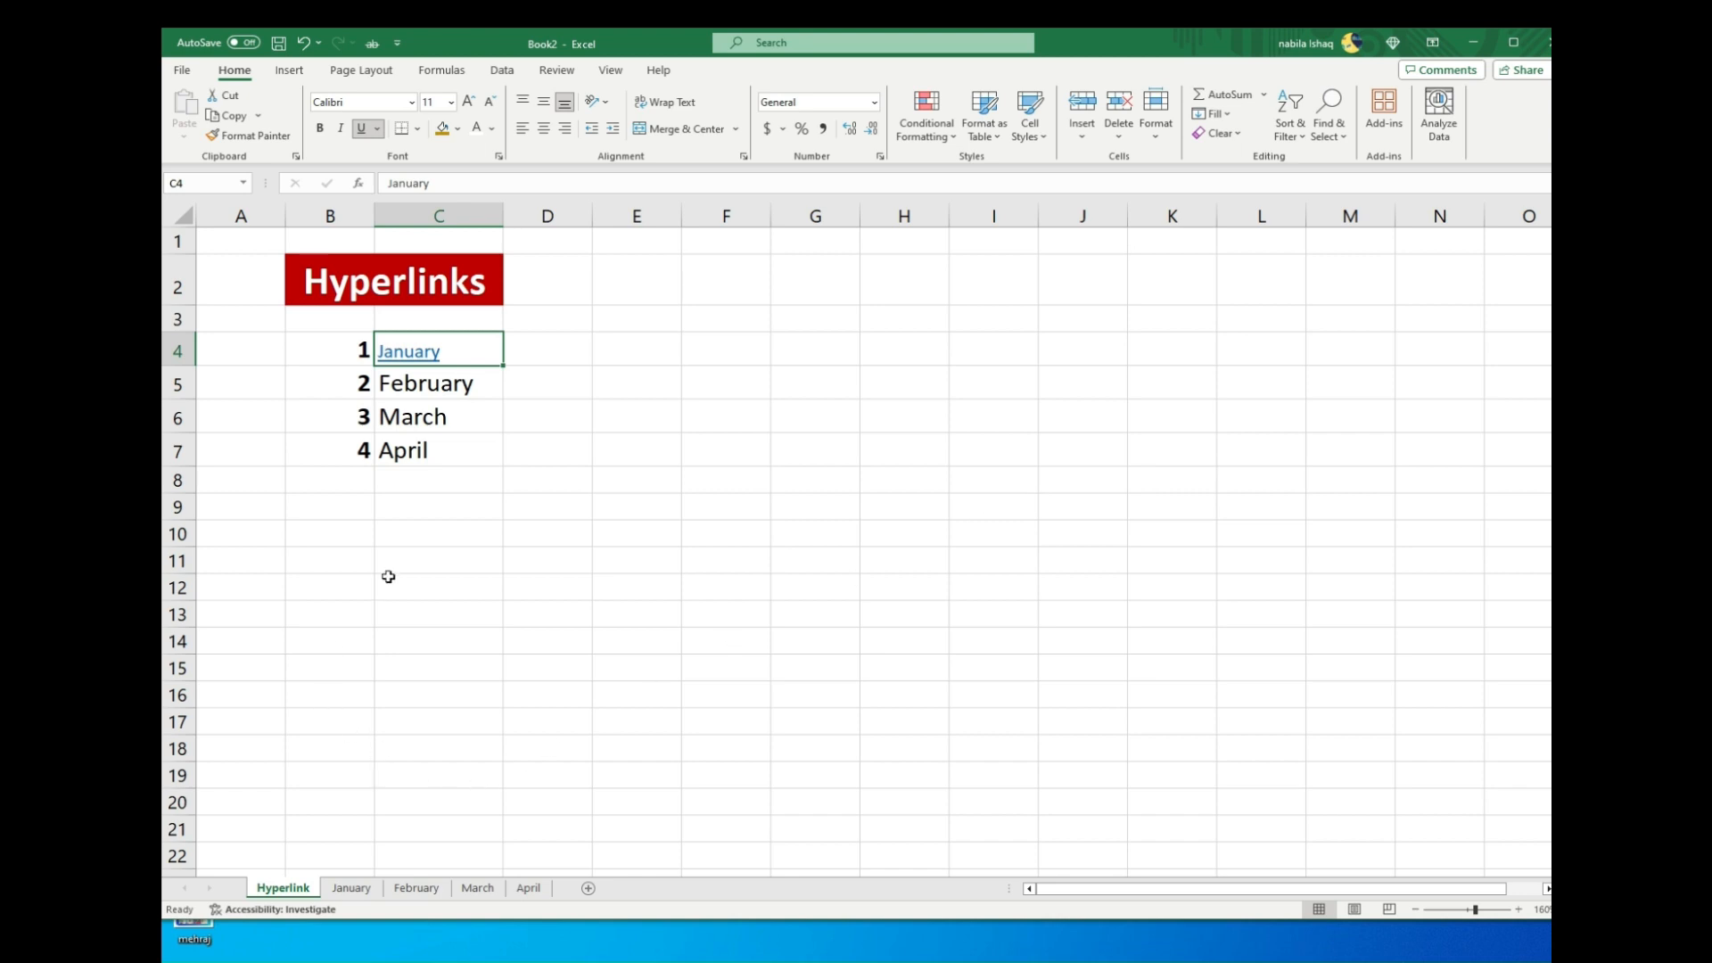
pyautogui.click(350, 889)
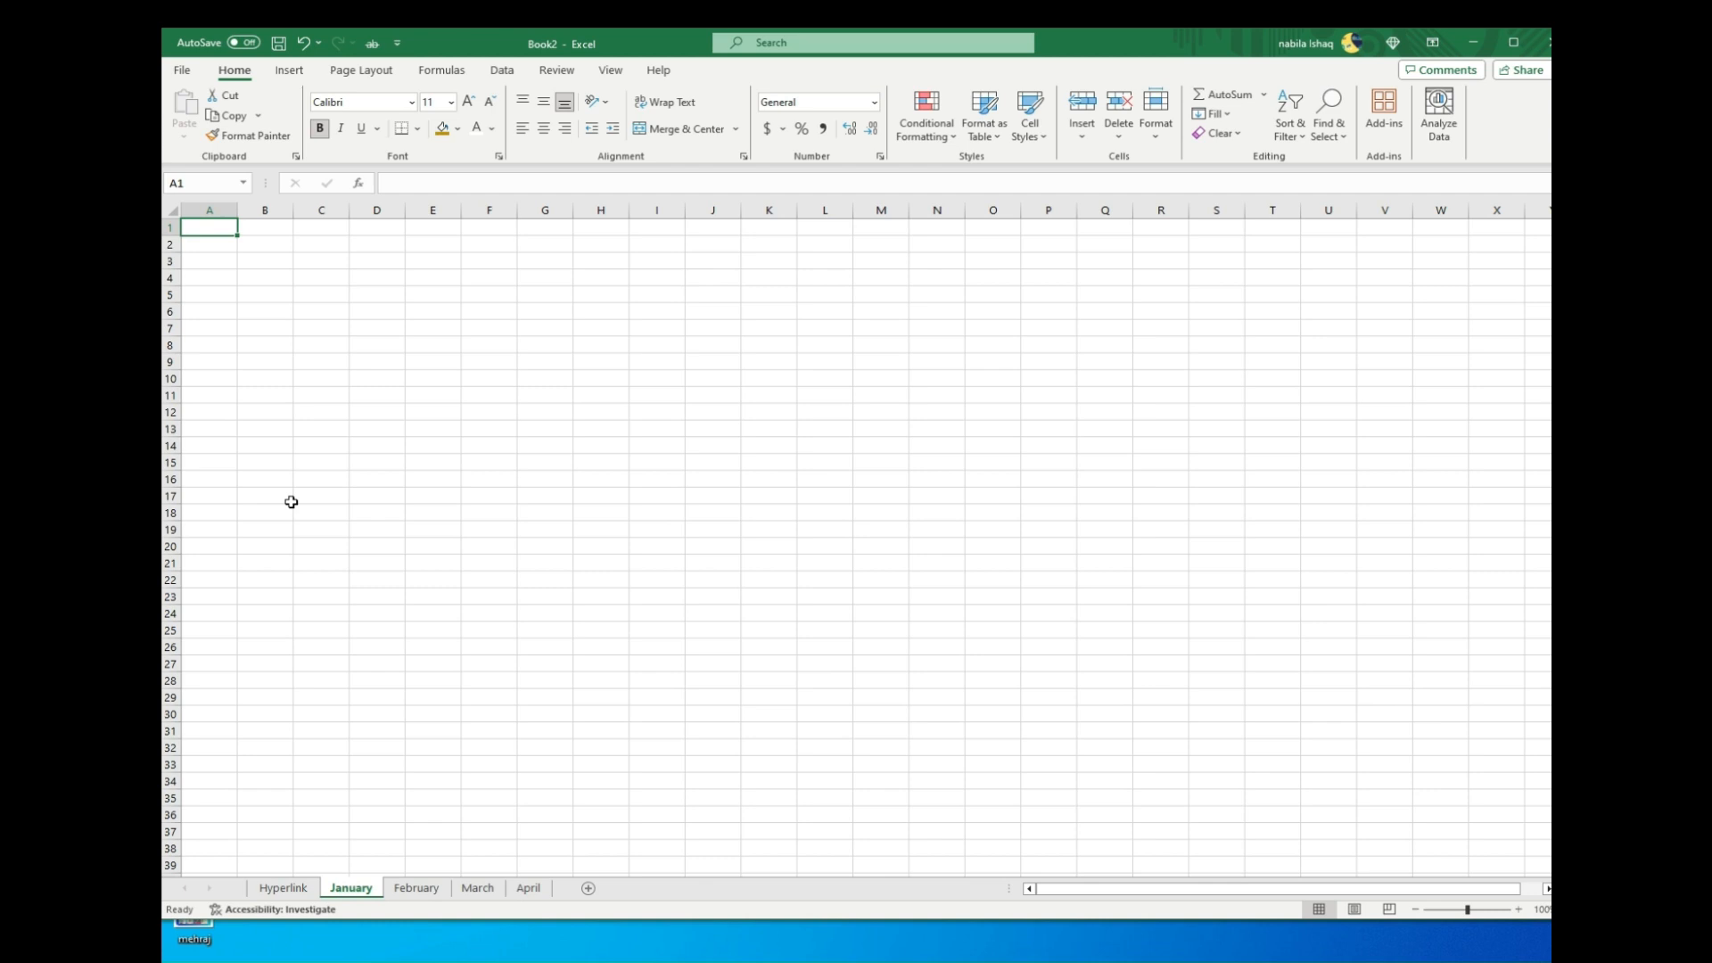
pyautogui.click(282, 888)
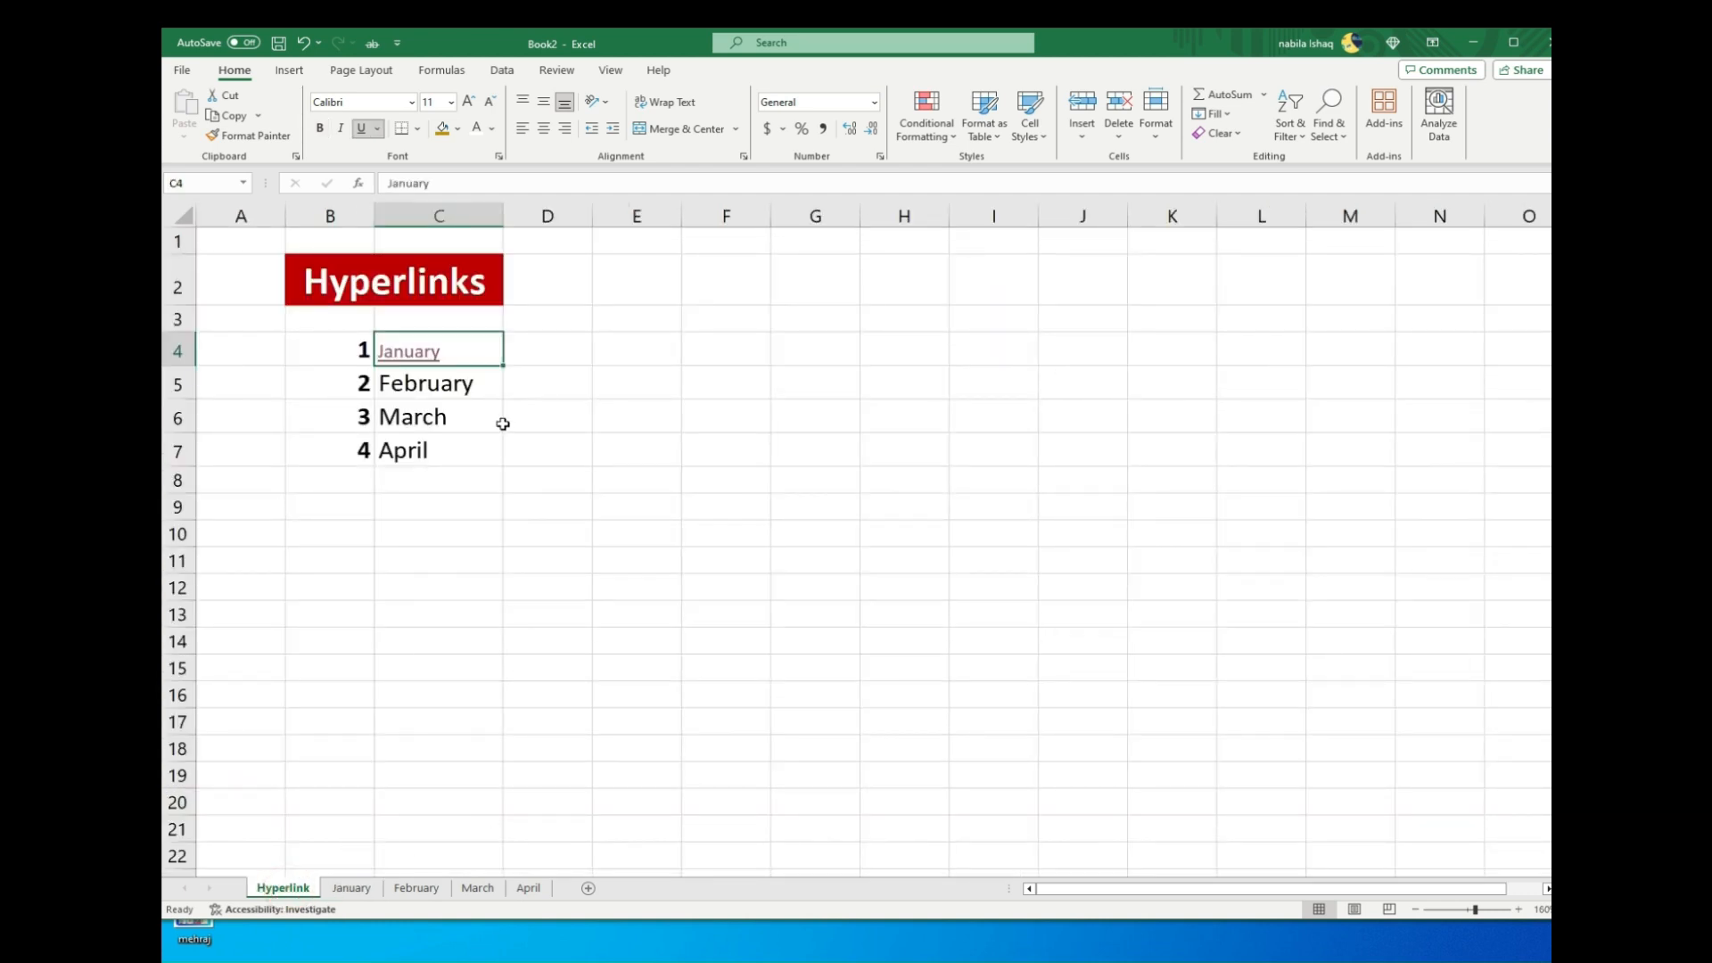
# Hyperlink the February entry in C5 to cell A1 of the February sheet in this document
pyautogui.click(460, 384)
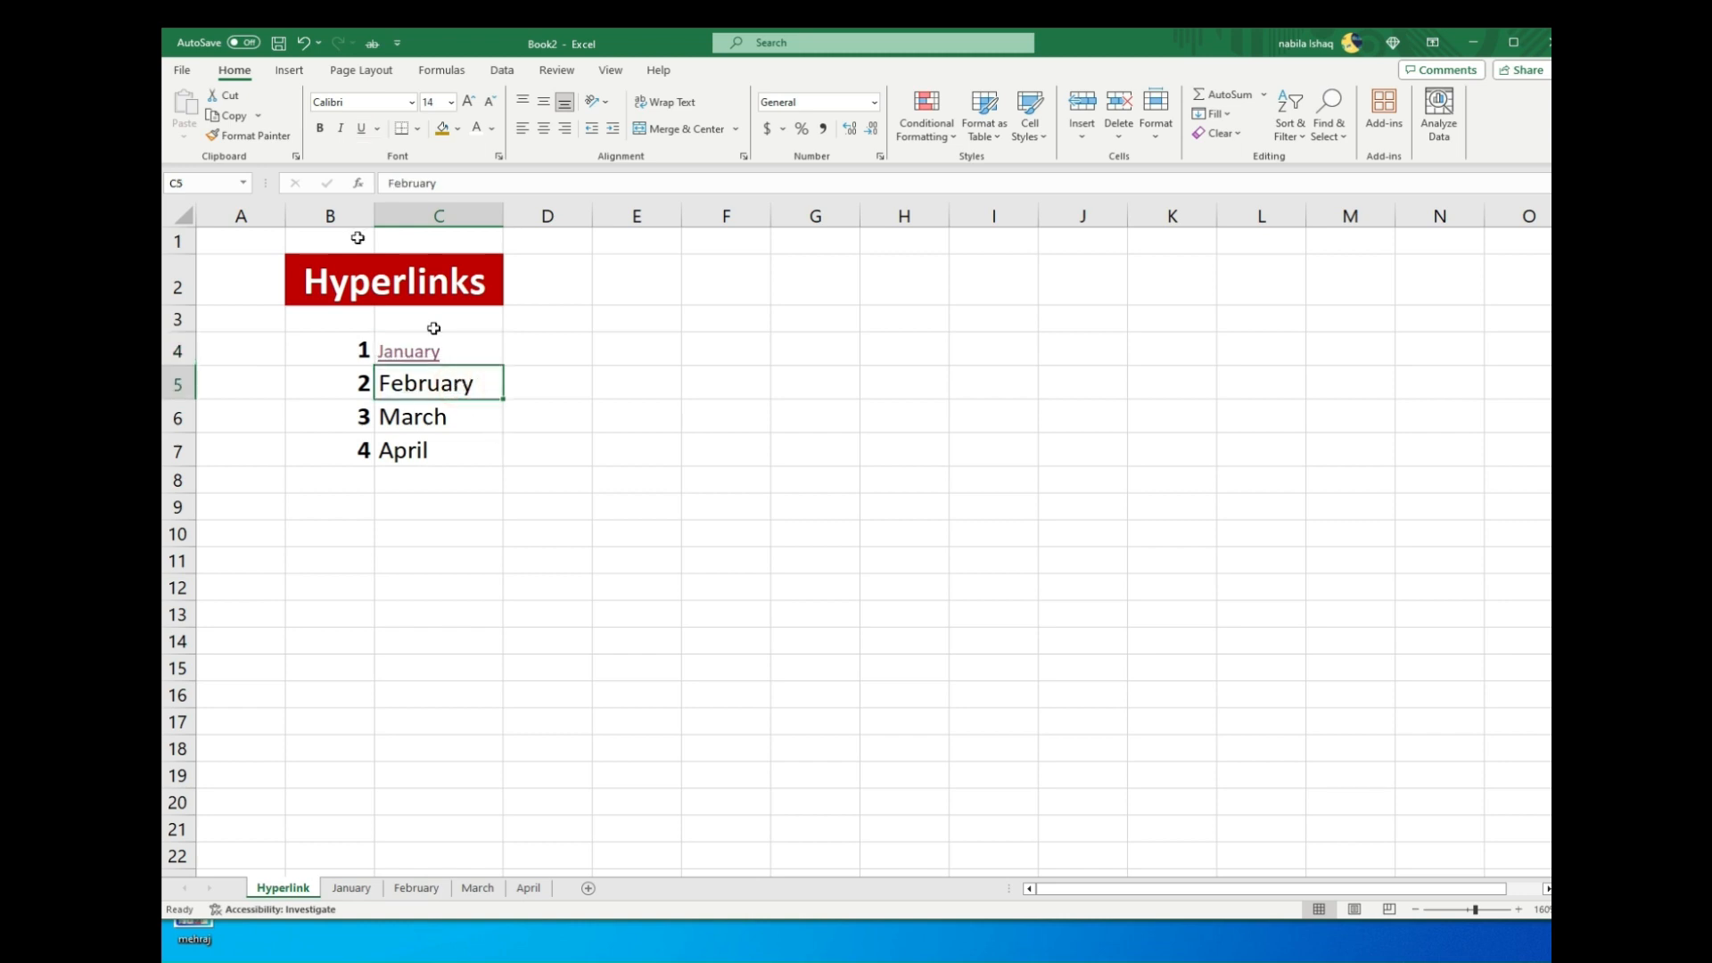
pyautogui.click(290, 73)
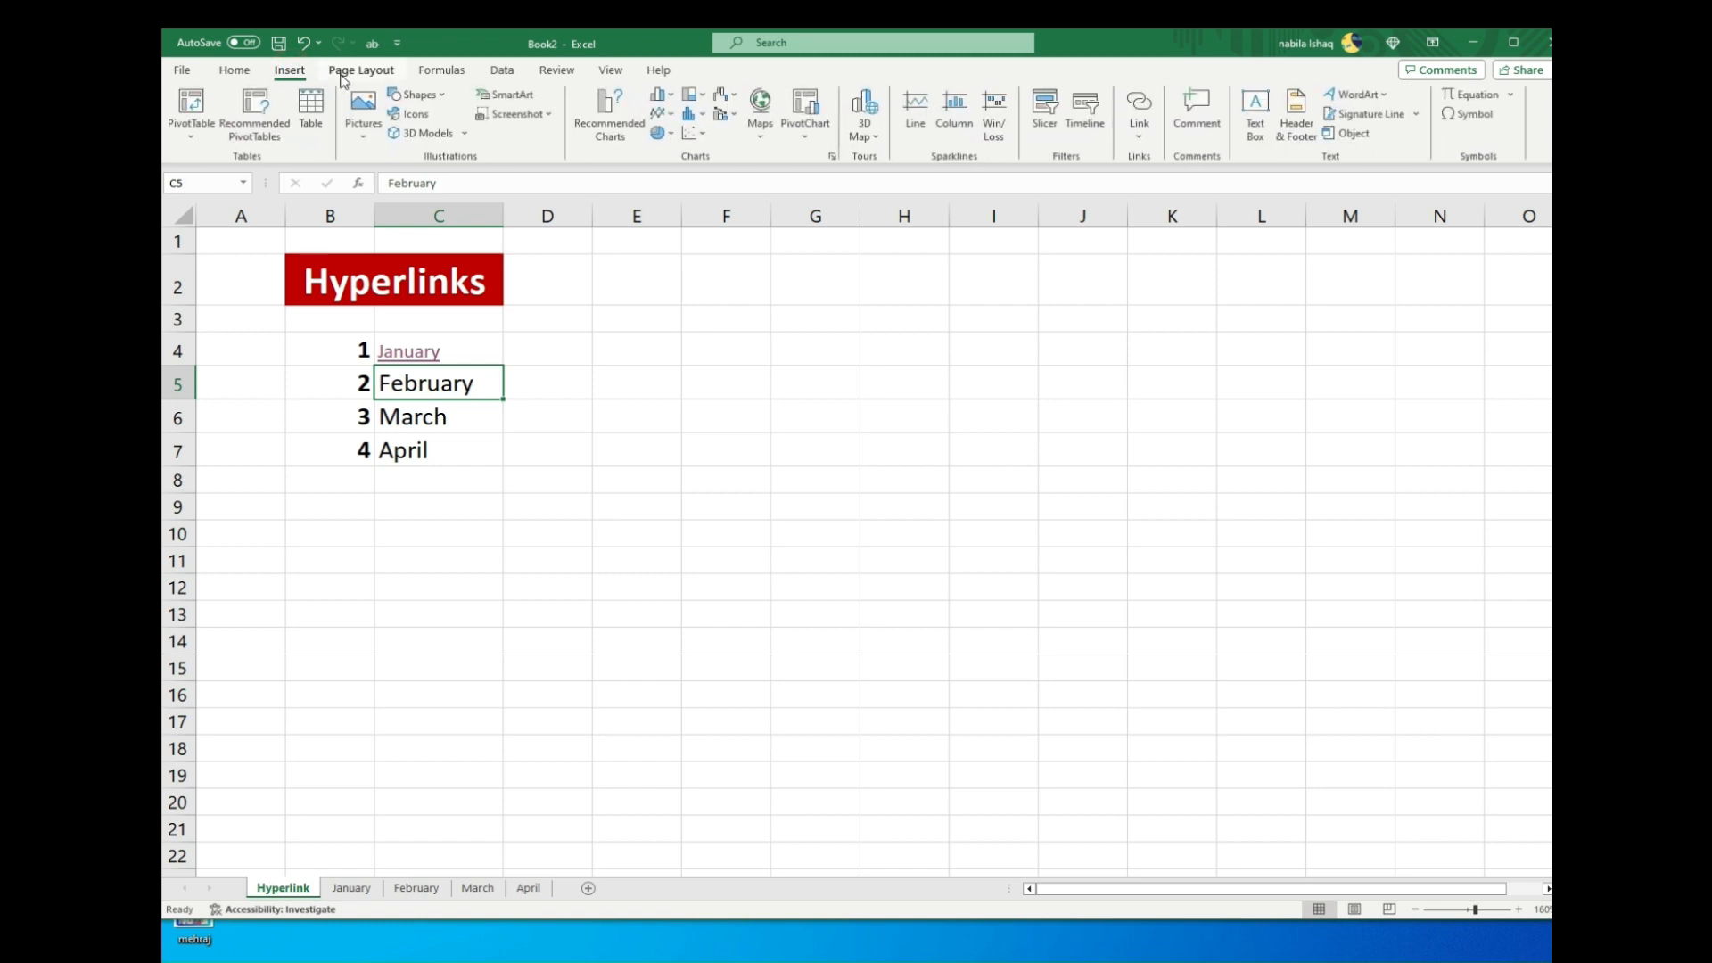
pyautogui.click(1140, 132)
pyautogui.click(1140, 225)
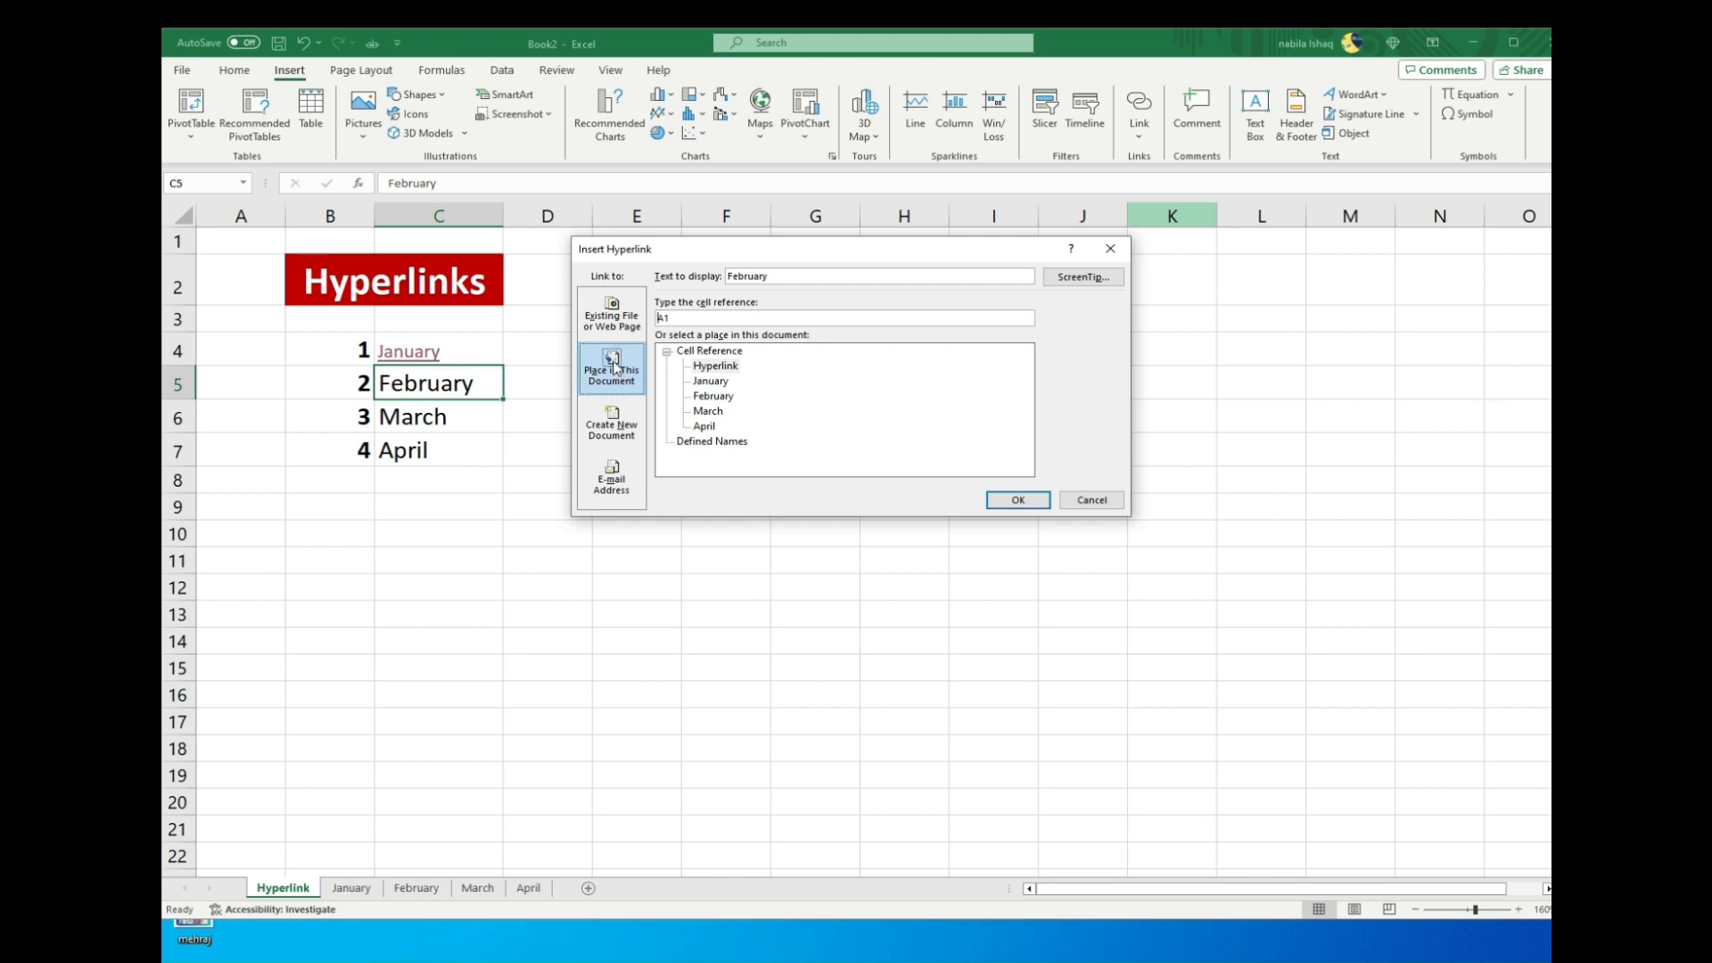
pyautogui.click(711, 397)
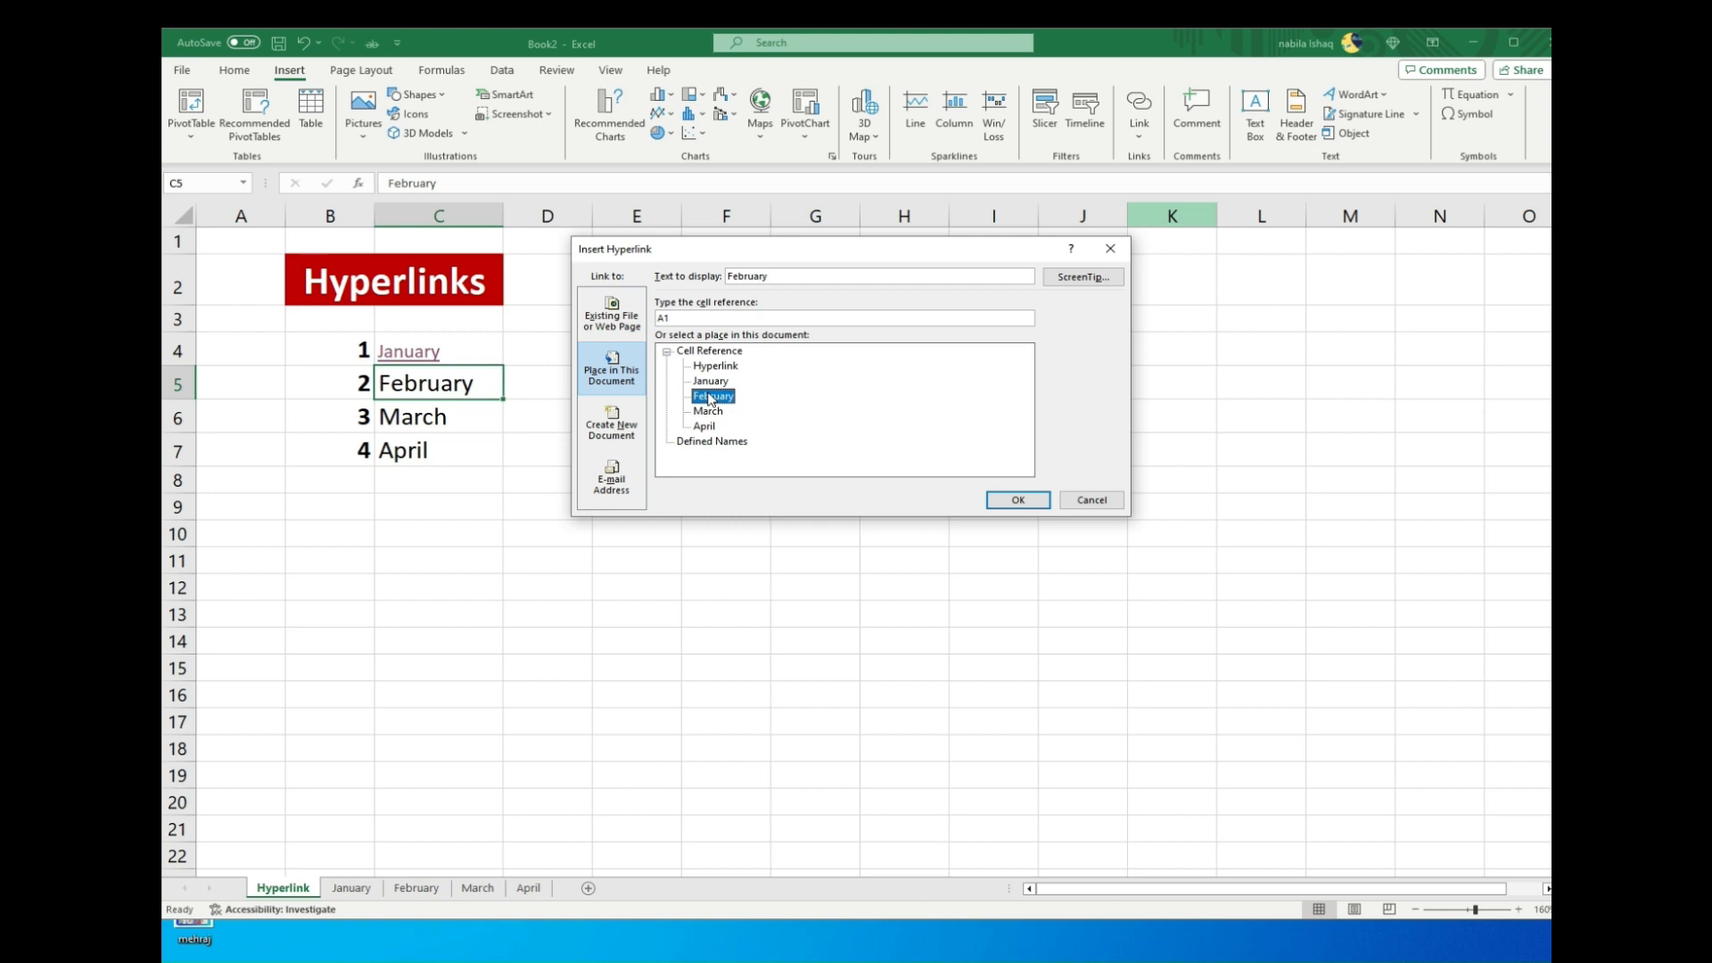
pyautogui.click(1018, 501)
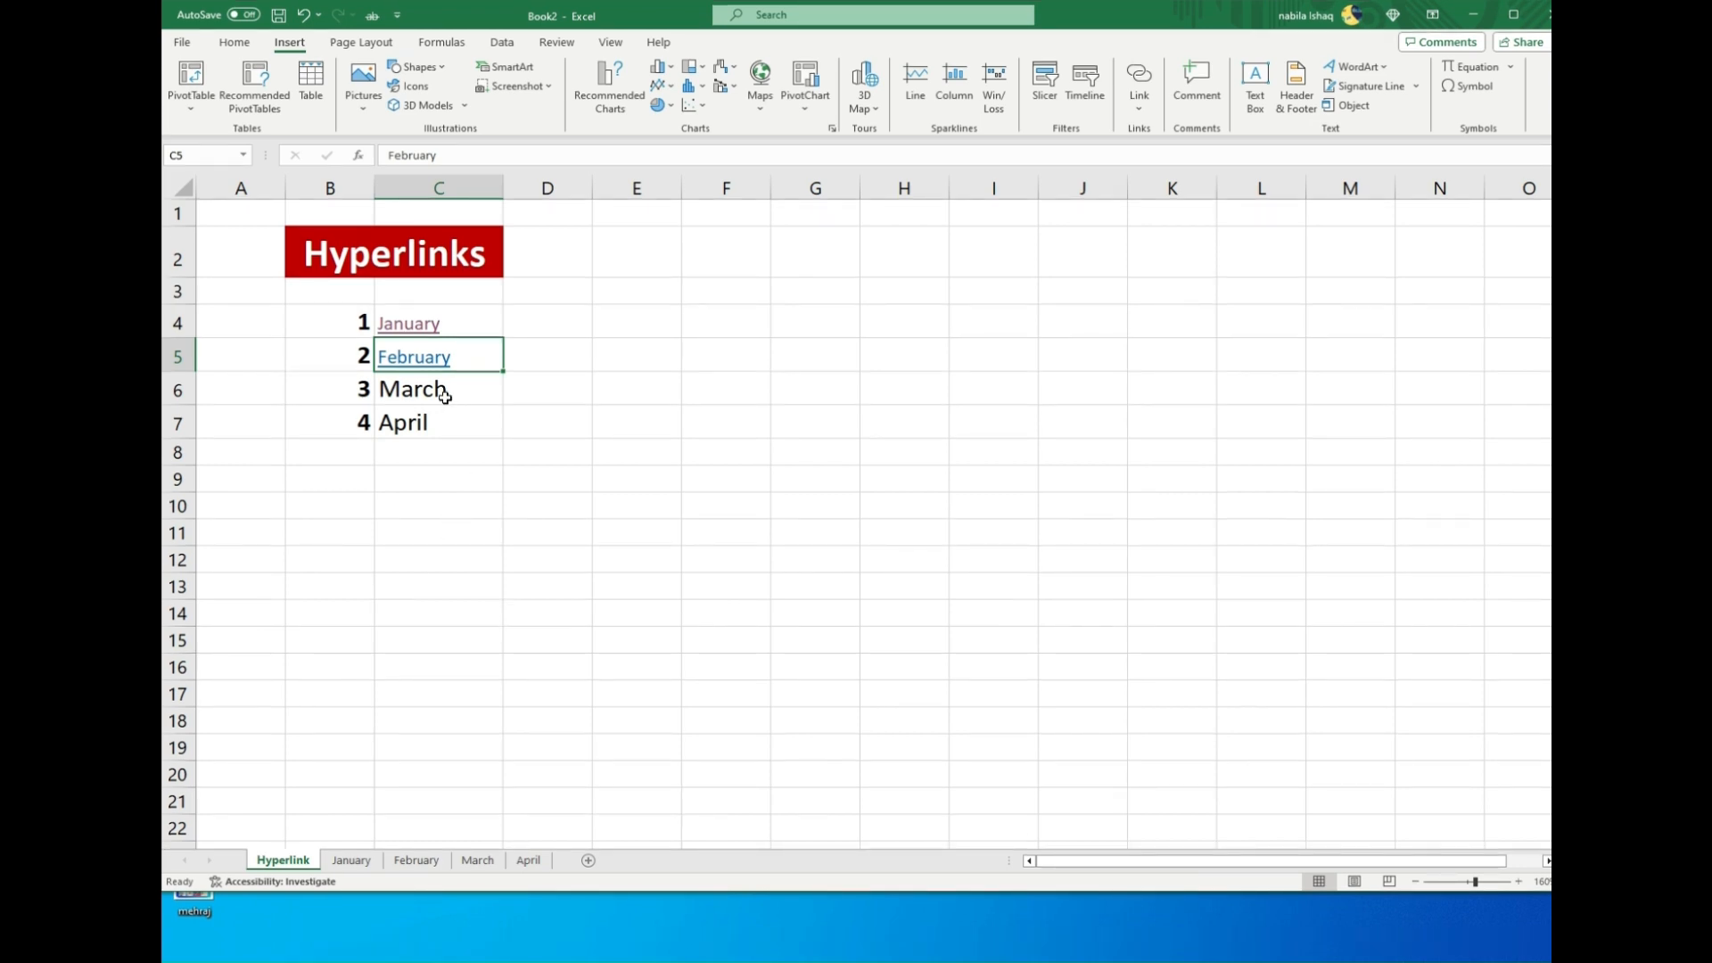
# Hyperlink the March entry in C6 to cell F7 of the March sheet in this document
pyautogui.click(439, 416)
pyautogui.rightClick(444, 390)
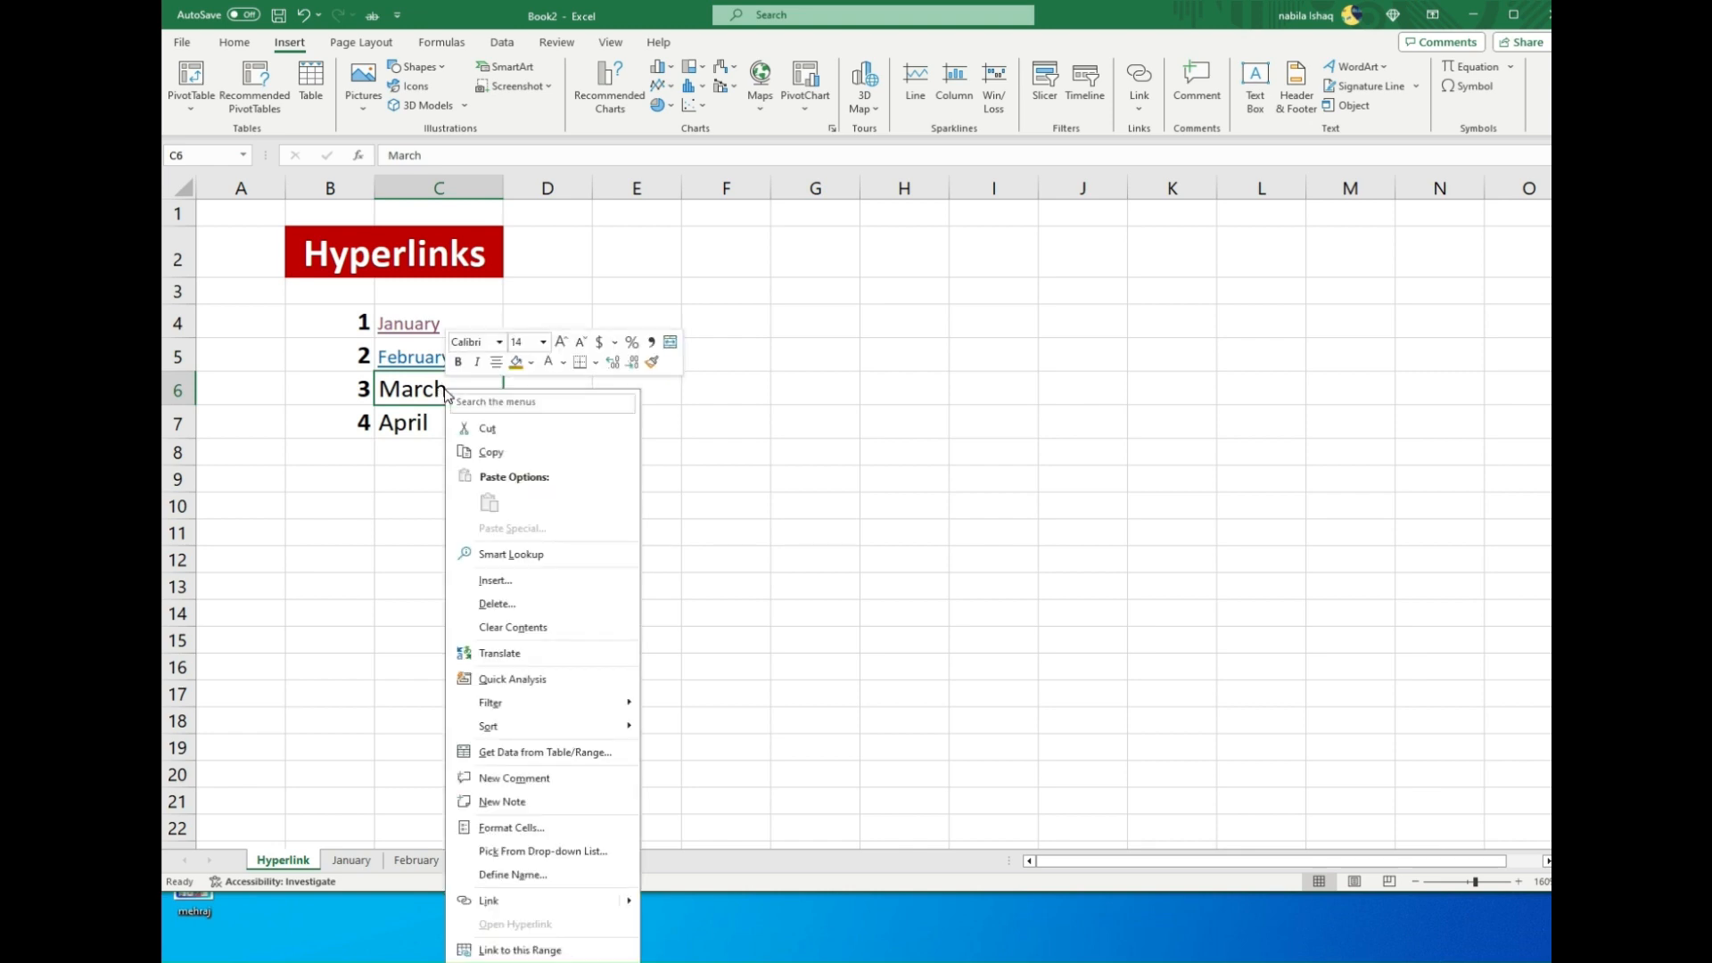
pyautogui.click(512, 904)
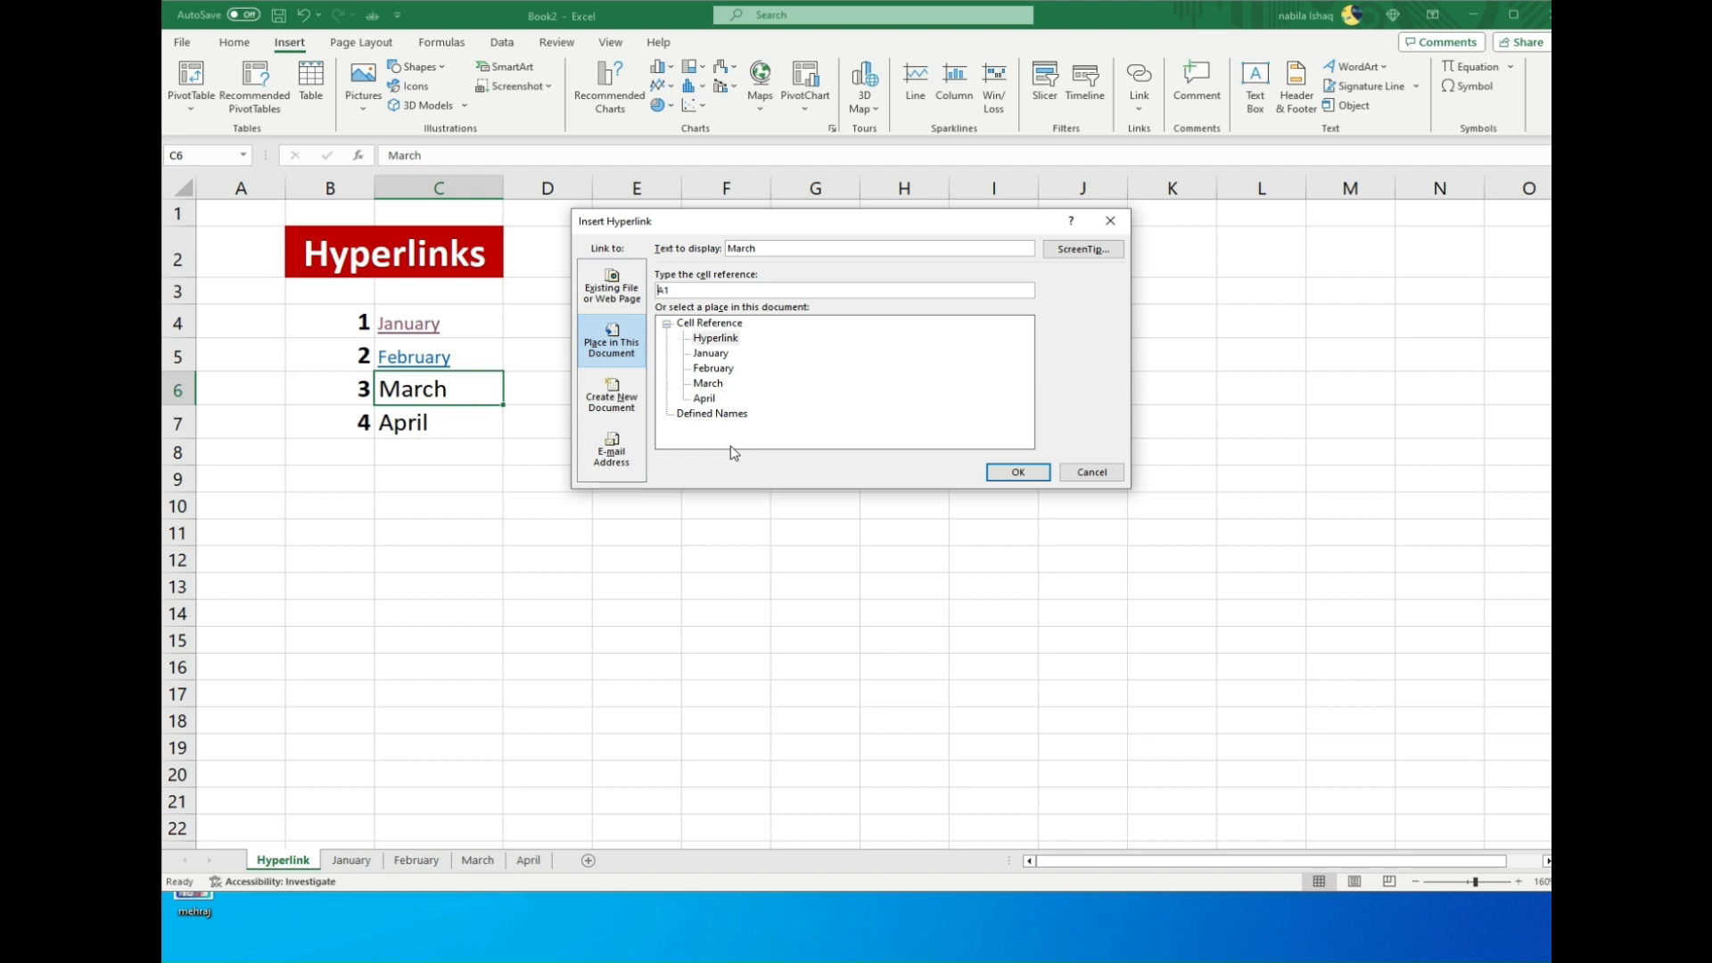
pyautogui.moveTo(685, 290); pyautogui.dragTo(661, 293)
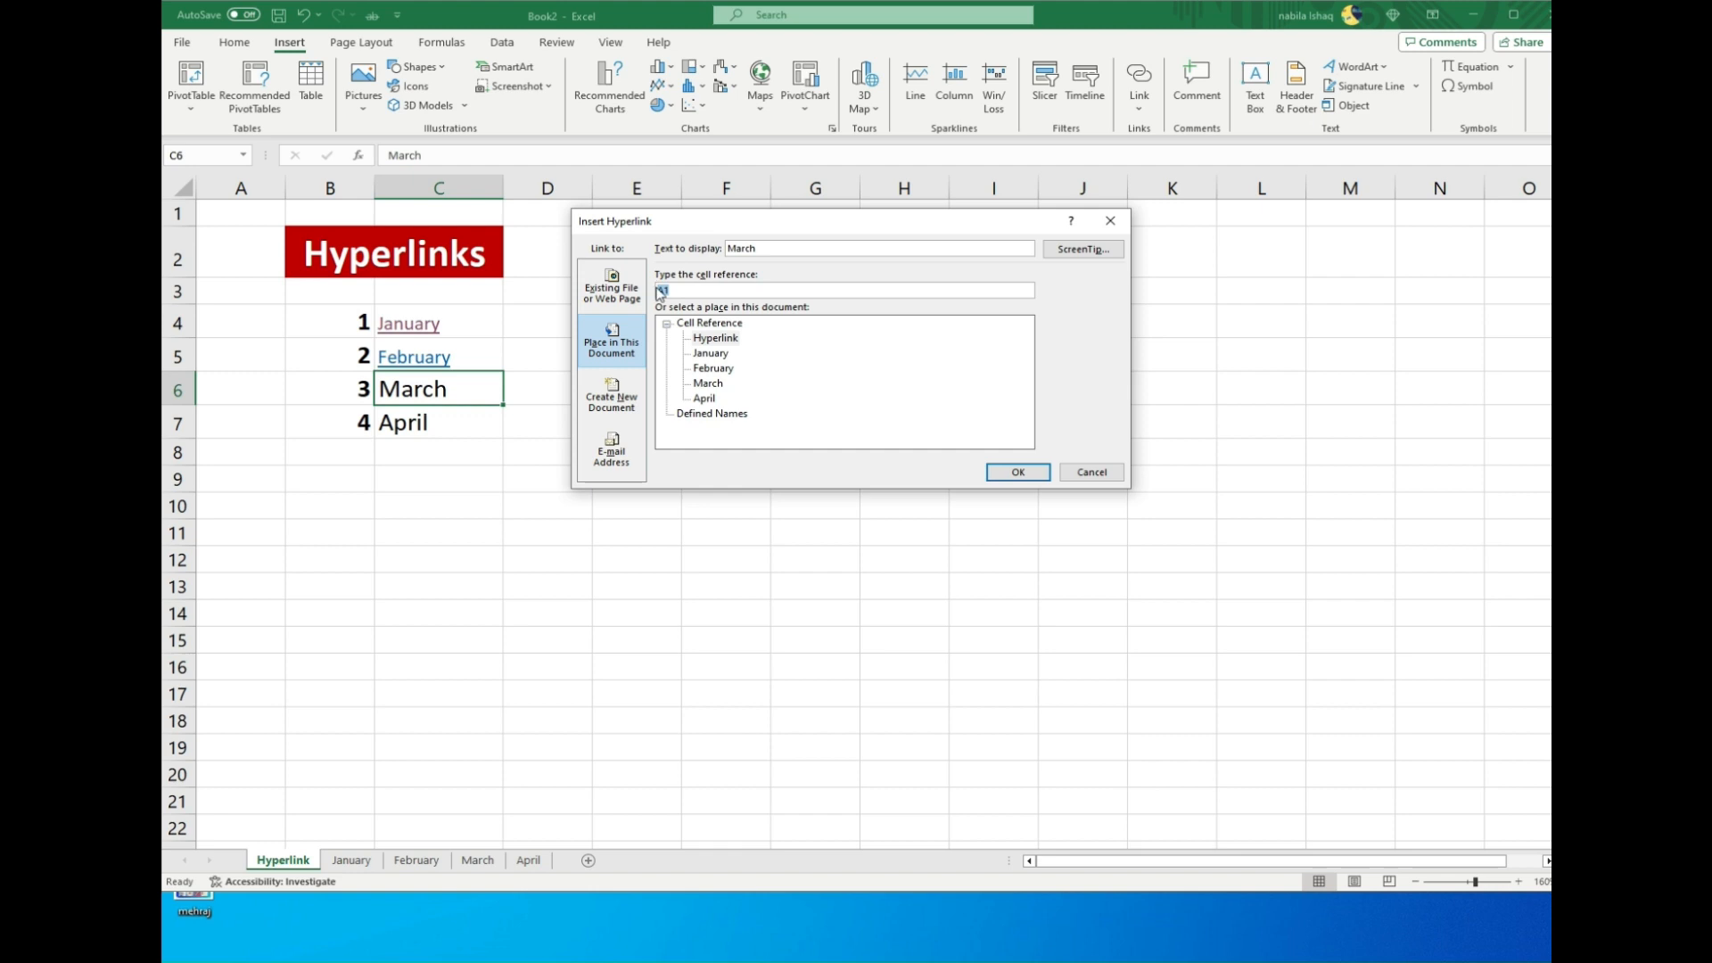
pyautogui.click(722, 292)
pyautogui.press('BackSpace')
pyautogui.press('BackSpace')
pyautogui.write('F7')
pyautogui.click(709, 384)
pyautogui.click(1022, 470)
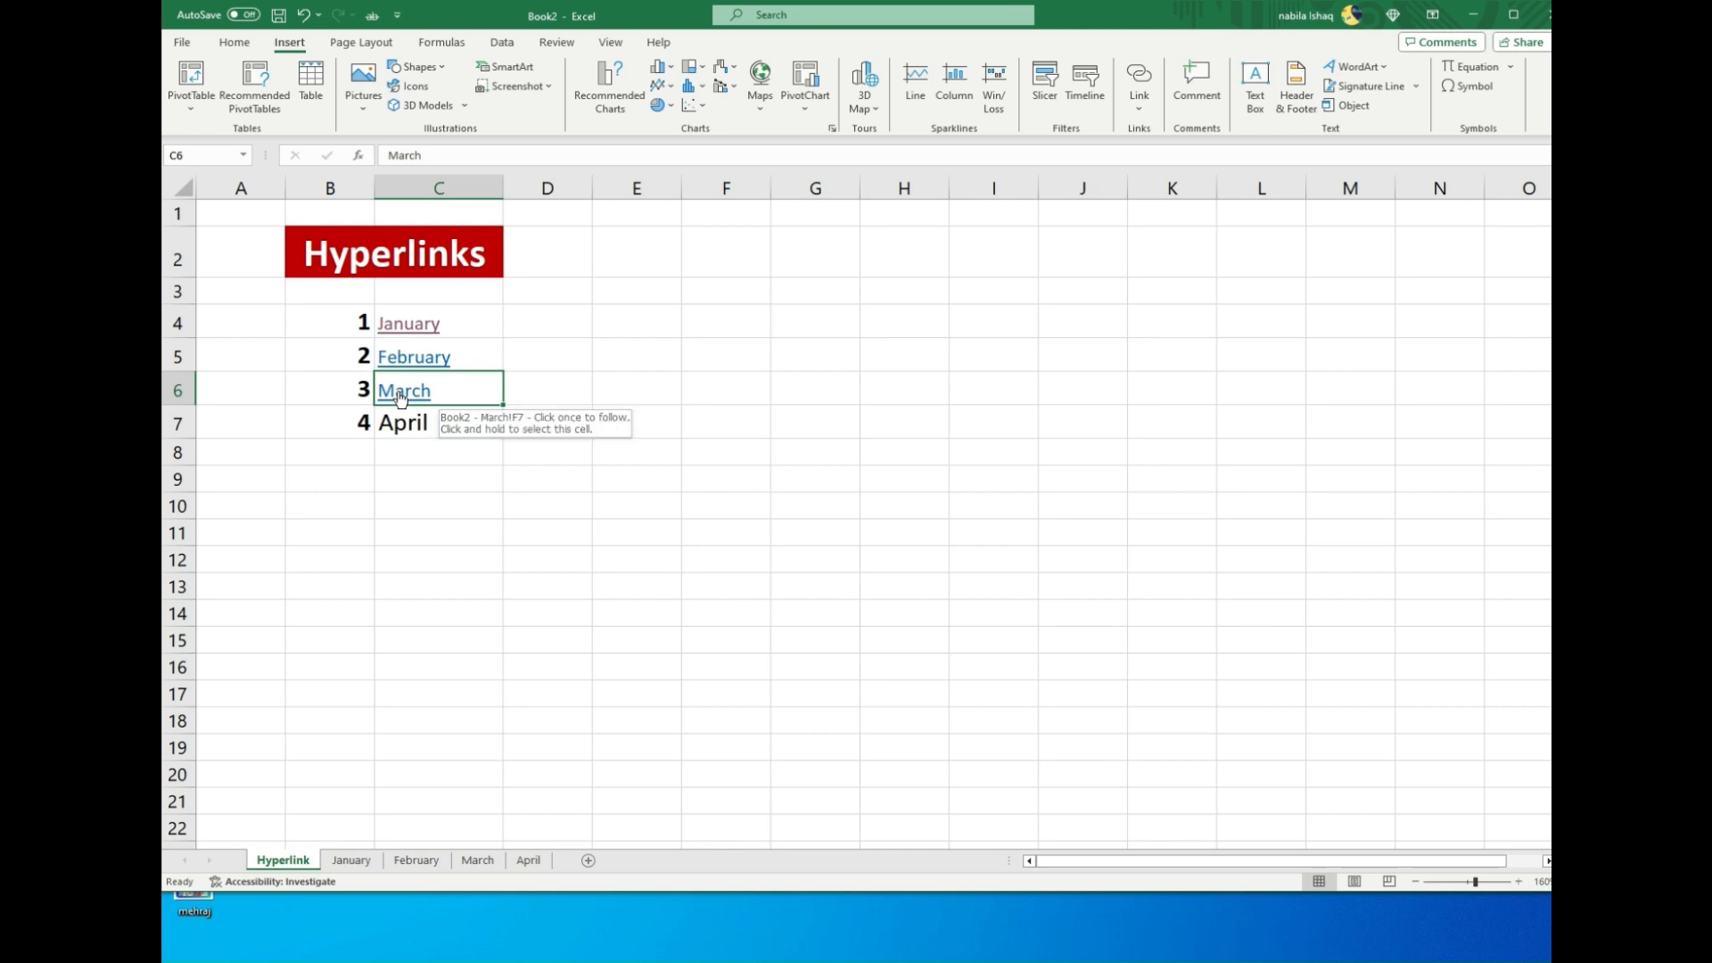
# Follow the March hyperlink and examine its target cell and column on the March sheet
pyautogui.click(401, 396)
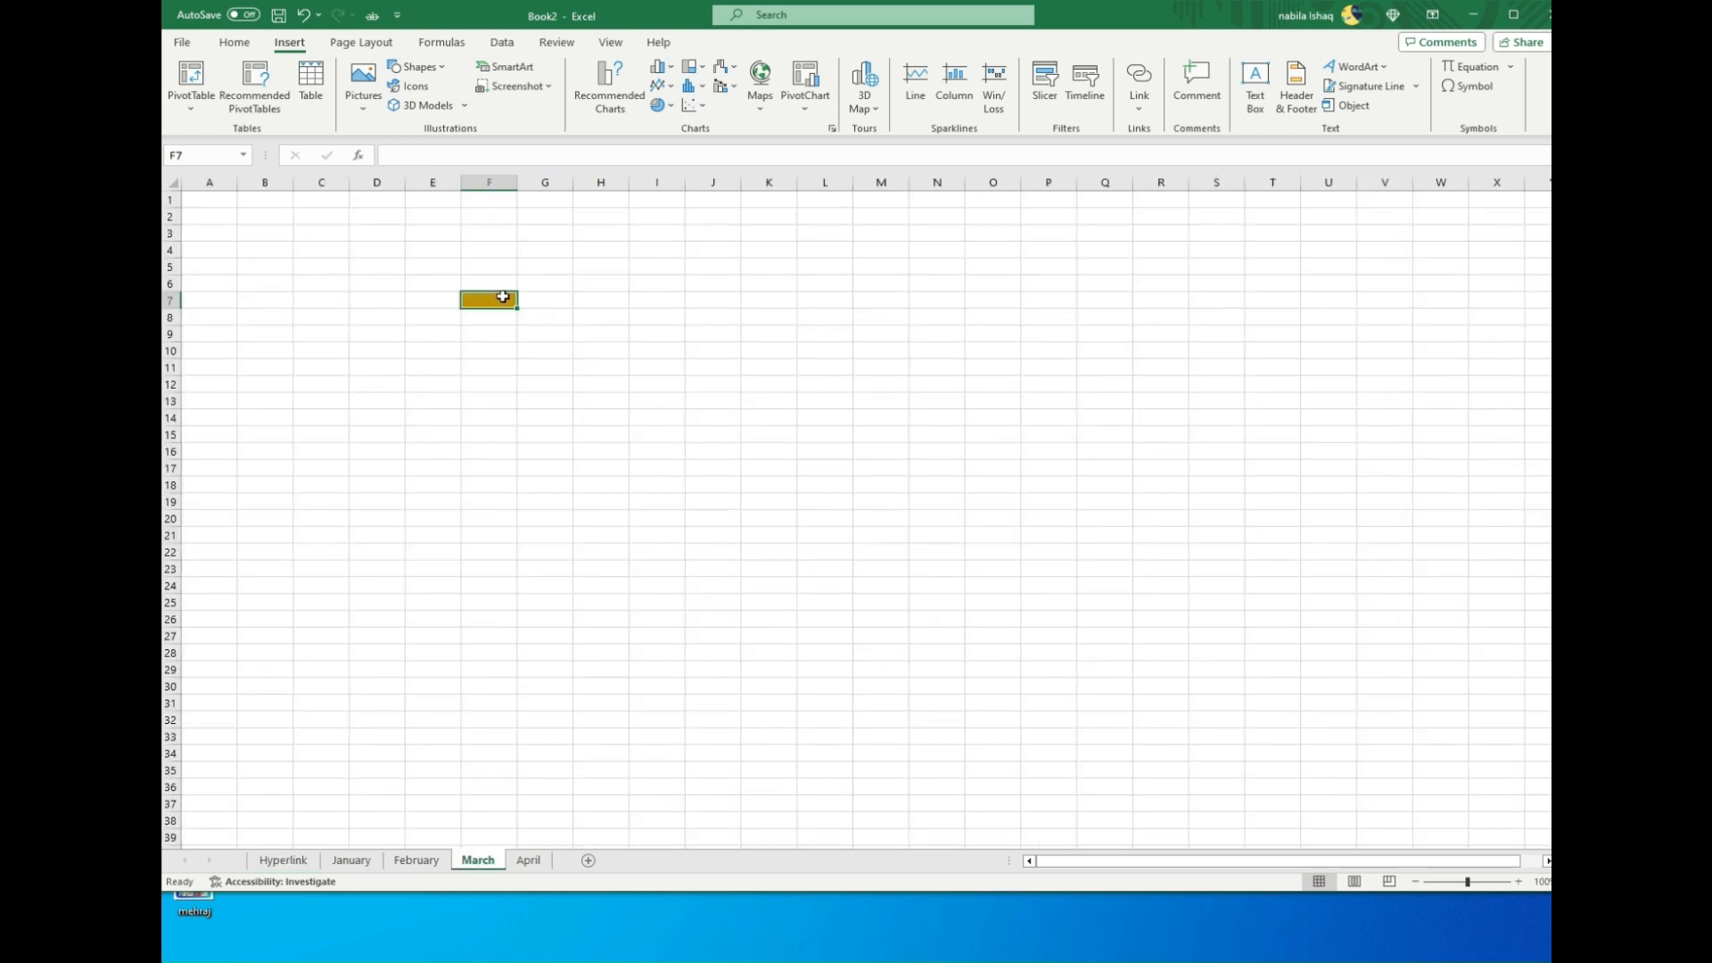
pyautogui.click(497, 188)
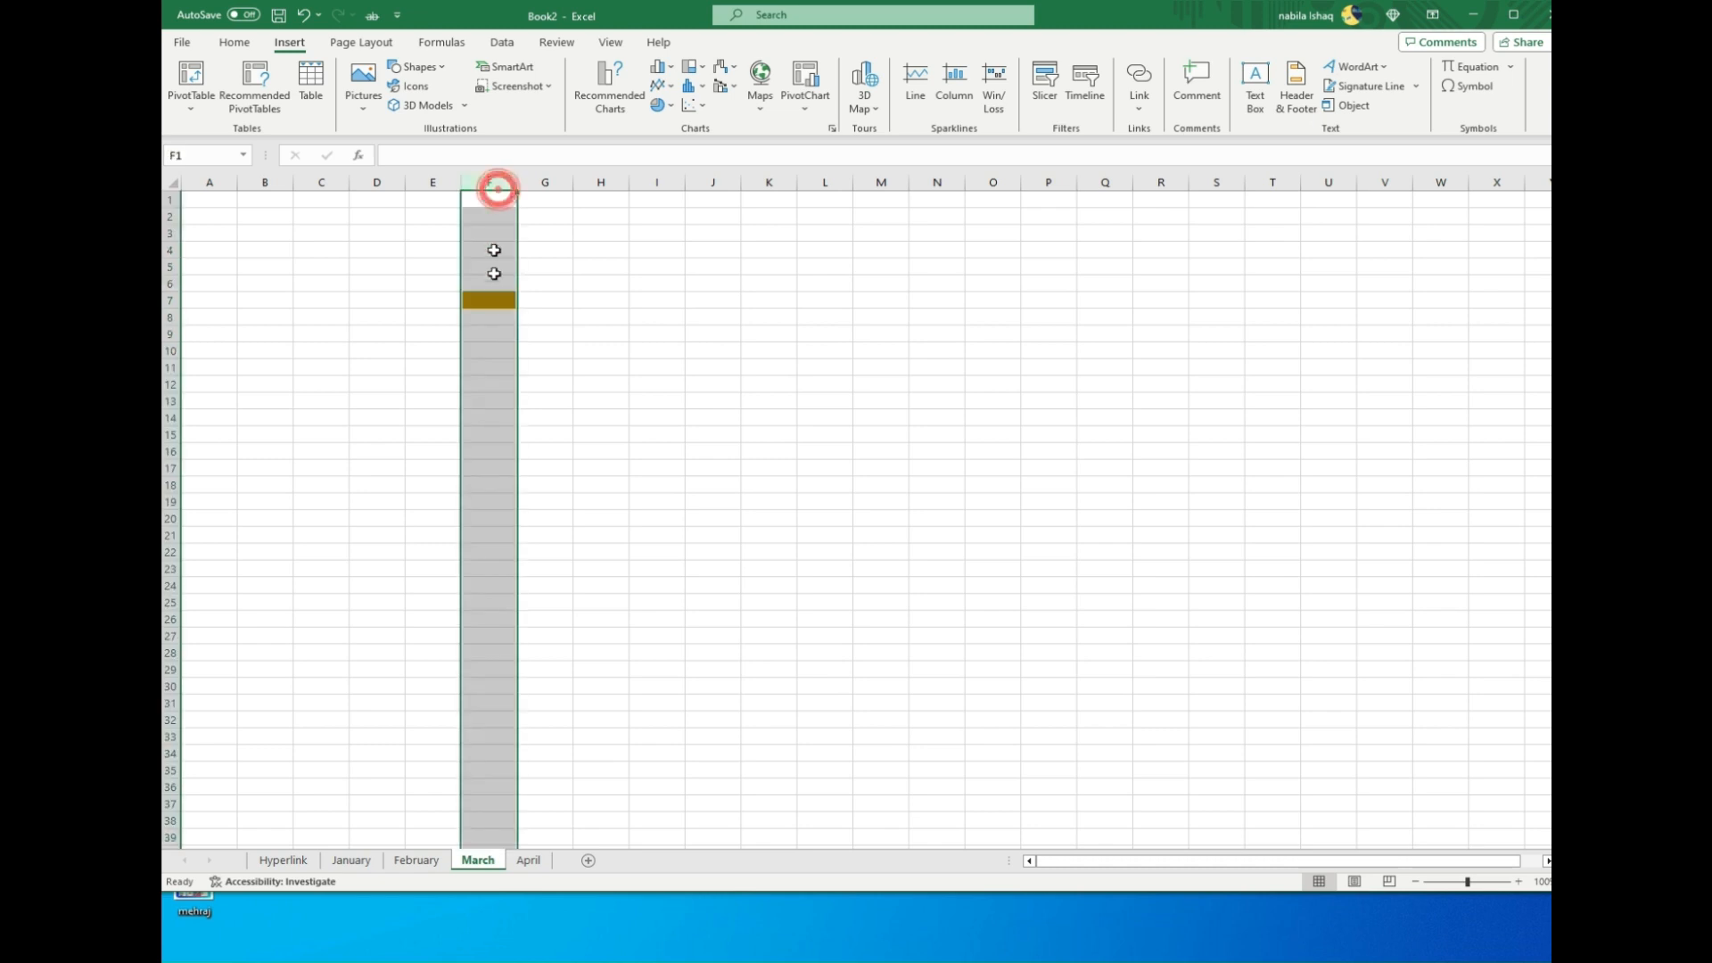
pyautogui.click(492, 302)
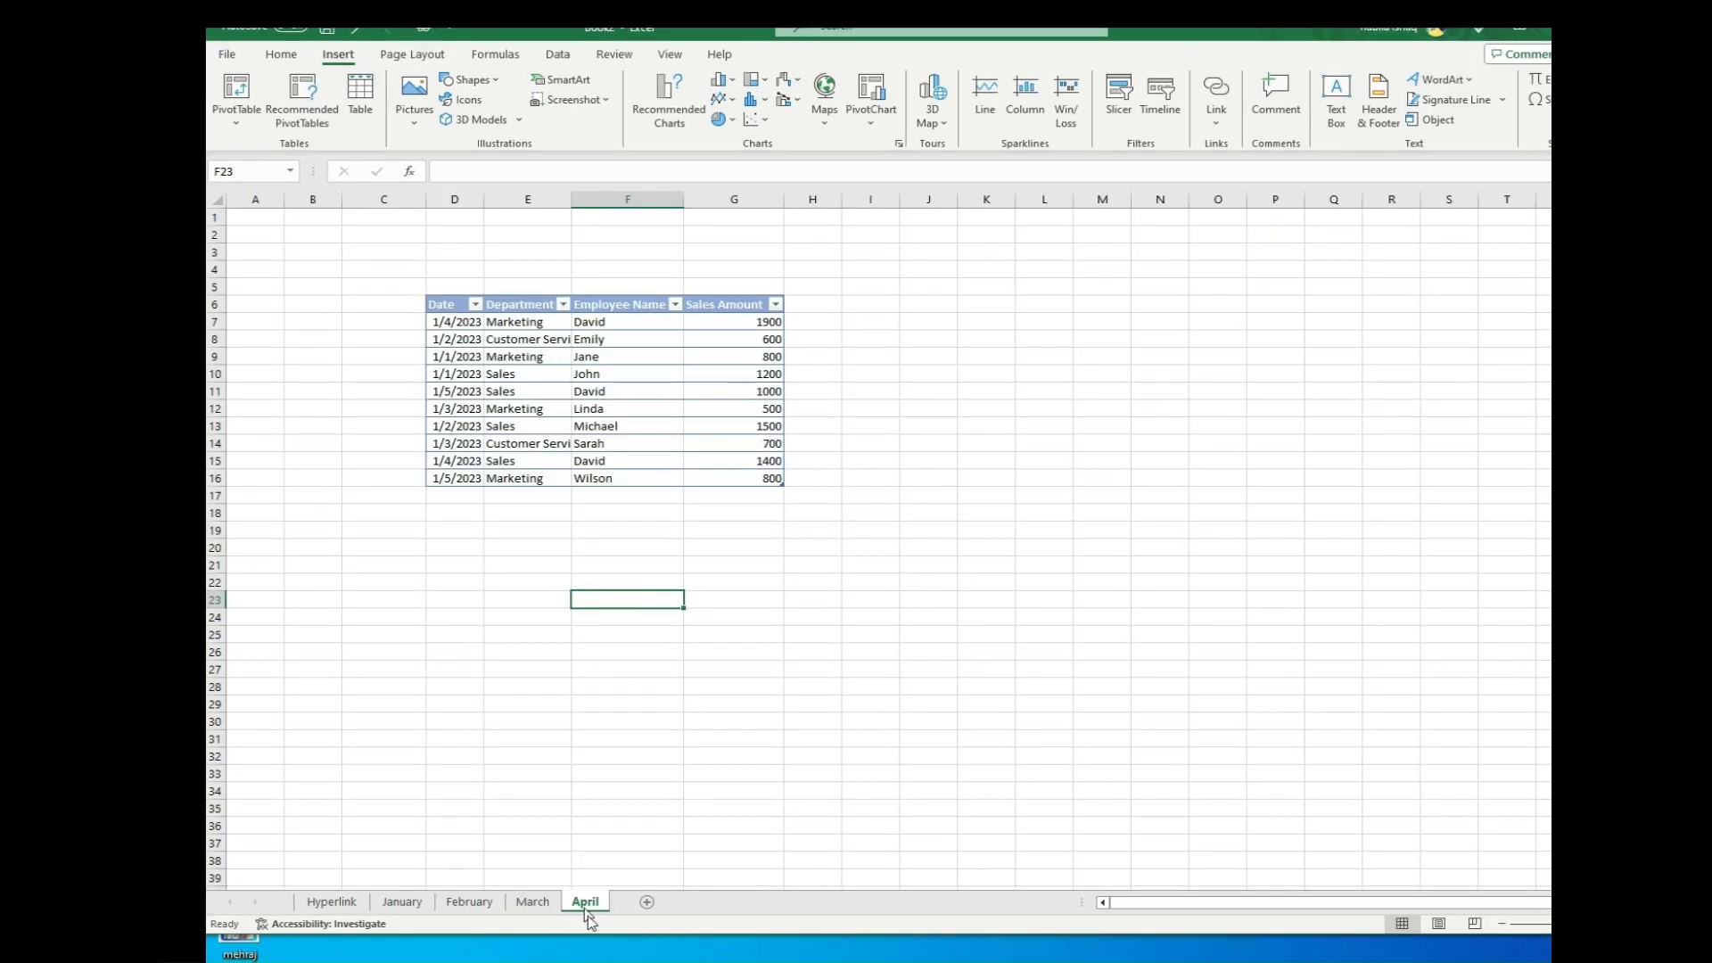
# Name the sales table range D6:G16 on the April sheet Sales_Report
pyautogui.click(587, 902)
pyautogui.moveTo(443, 305); pyautogui.dragTo(721, 475)
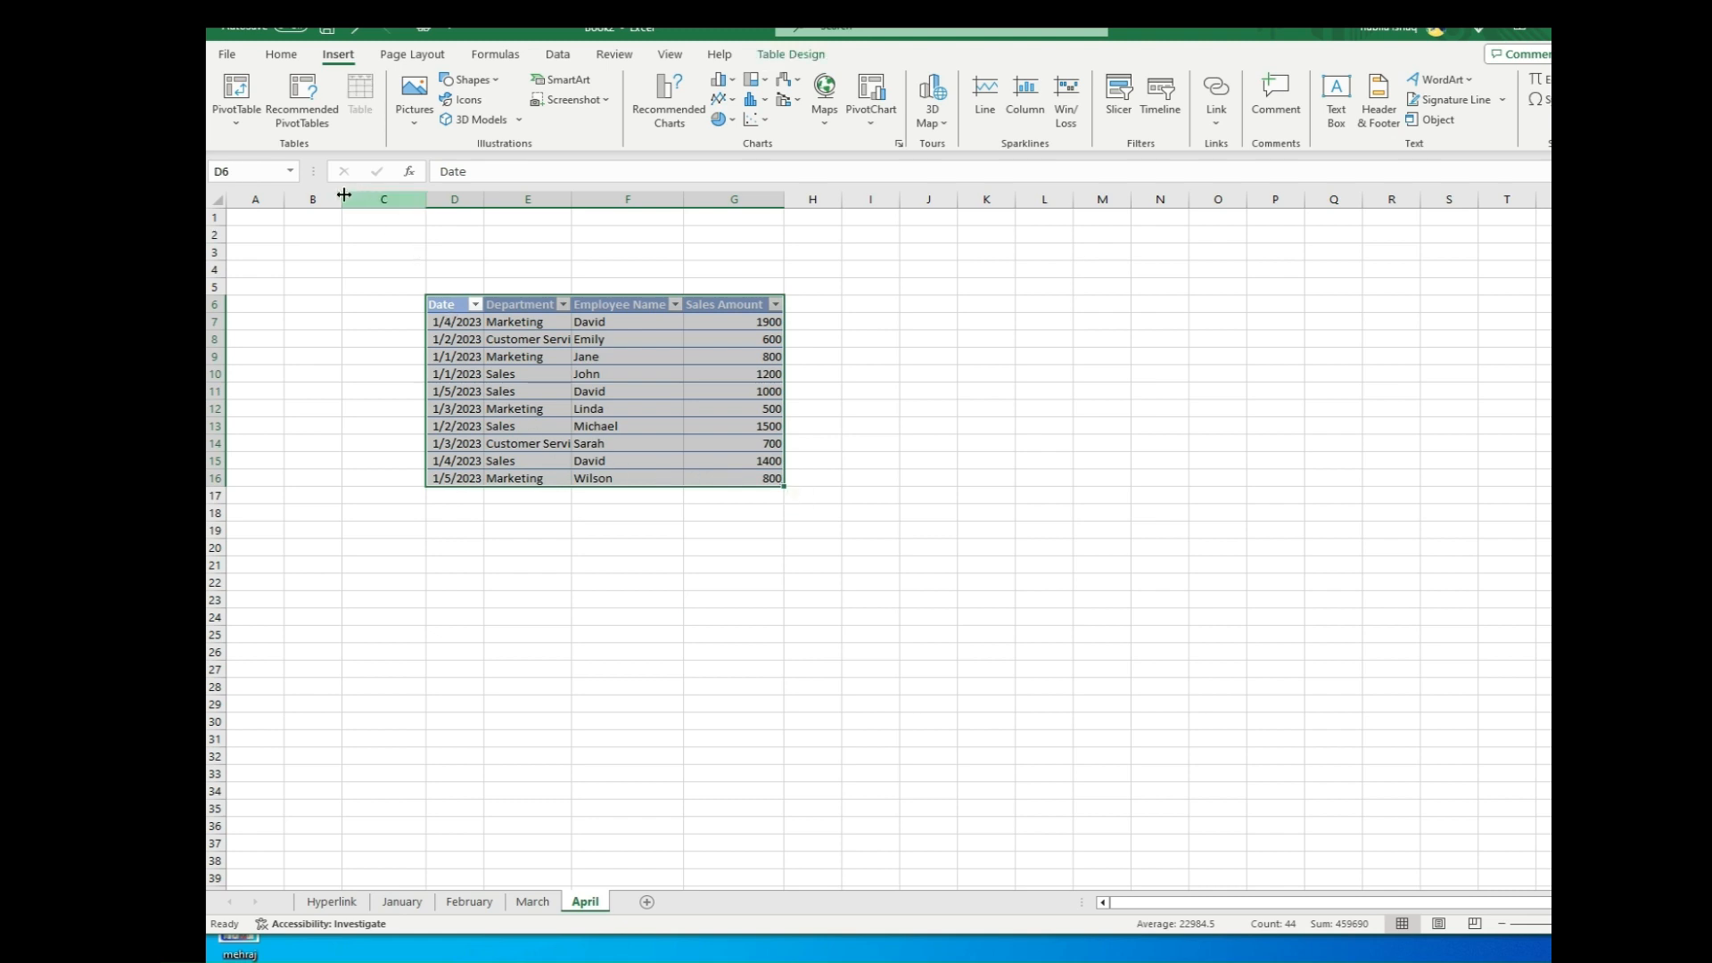
pyautogui.click(276, 173)
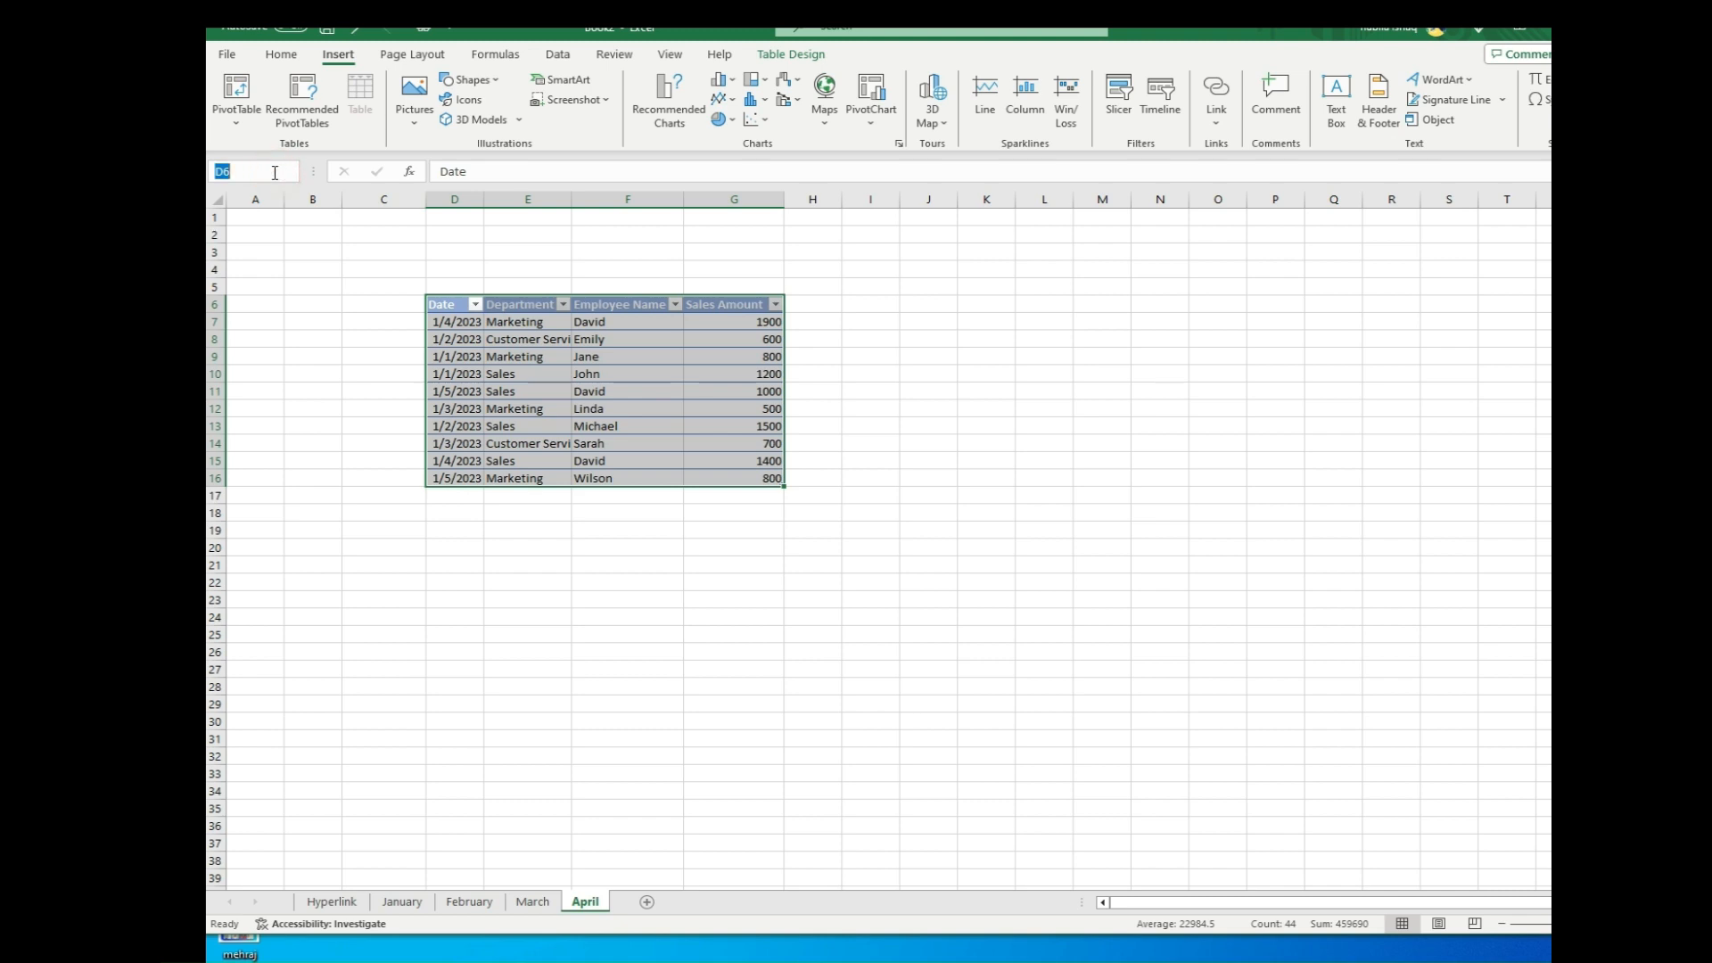
pyautogui.press('BackSpace')
pyautogui.write('Sales_Report')
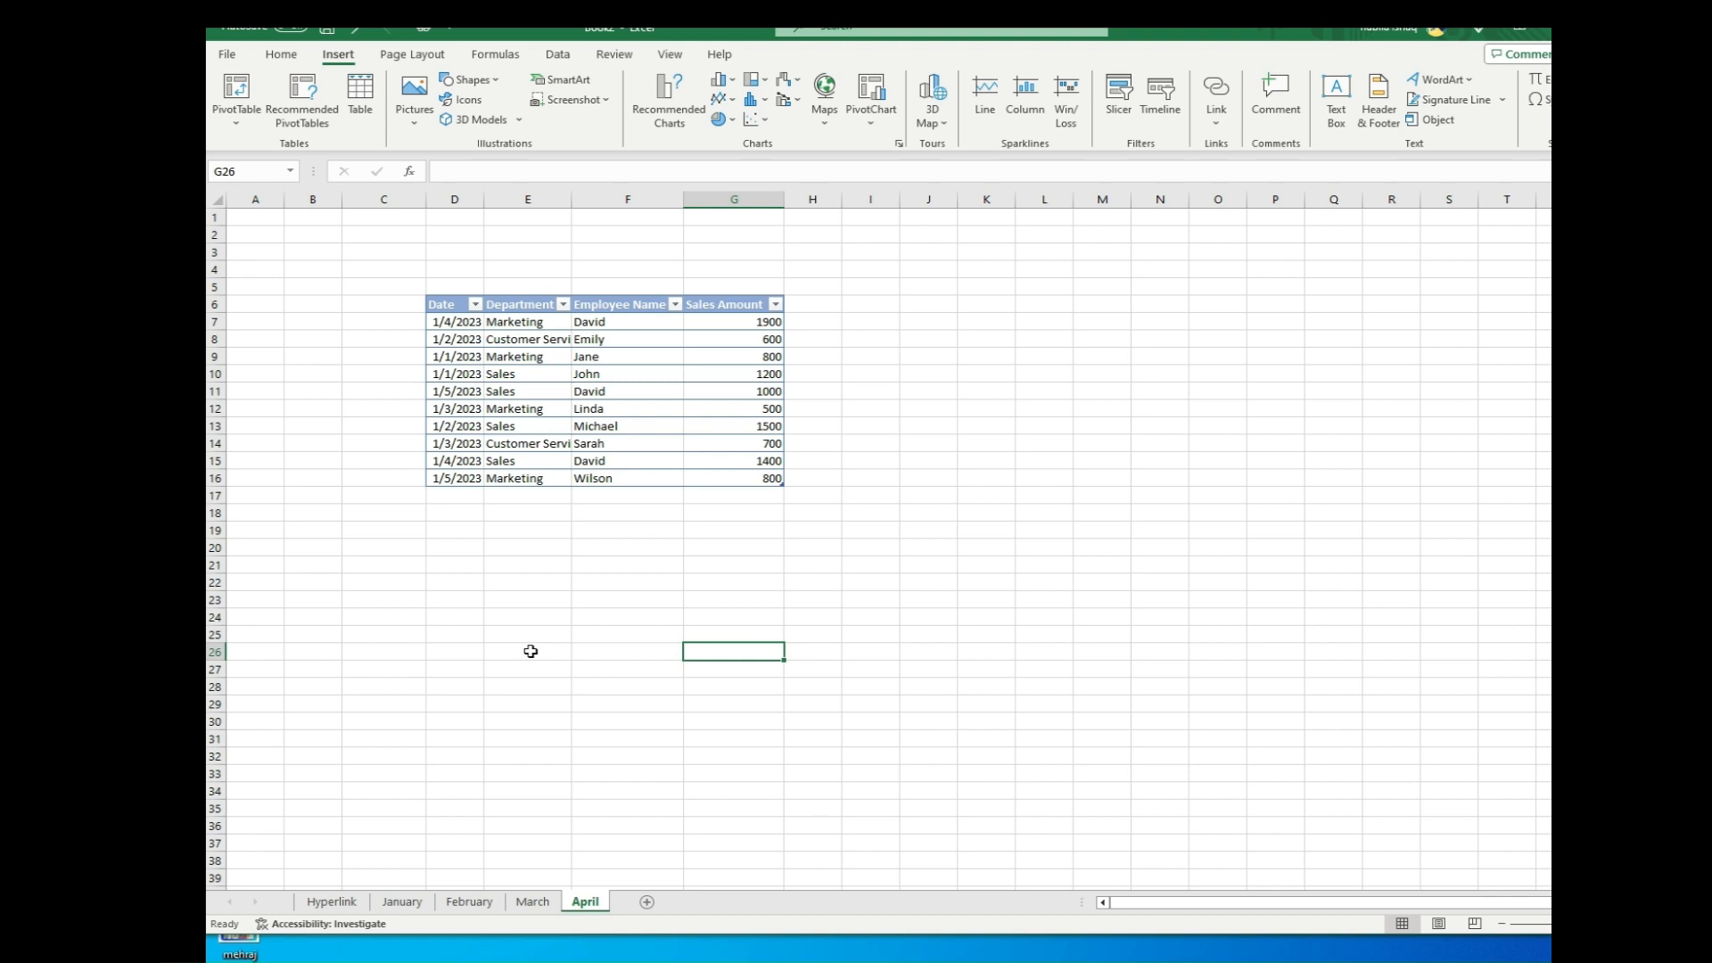
# Hyperlink the April entry in C7 of the Hyperlink sheet to the defined name Sales_Report
pyautogui.click(331, 902)
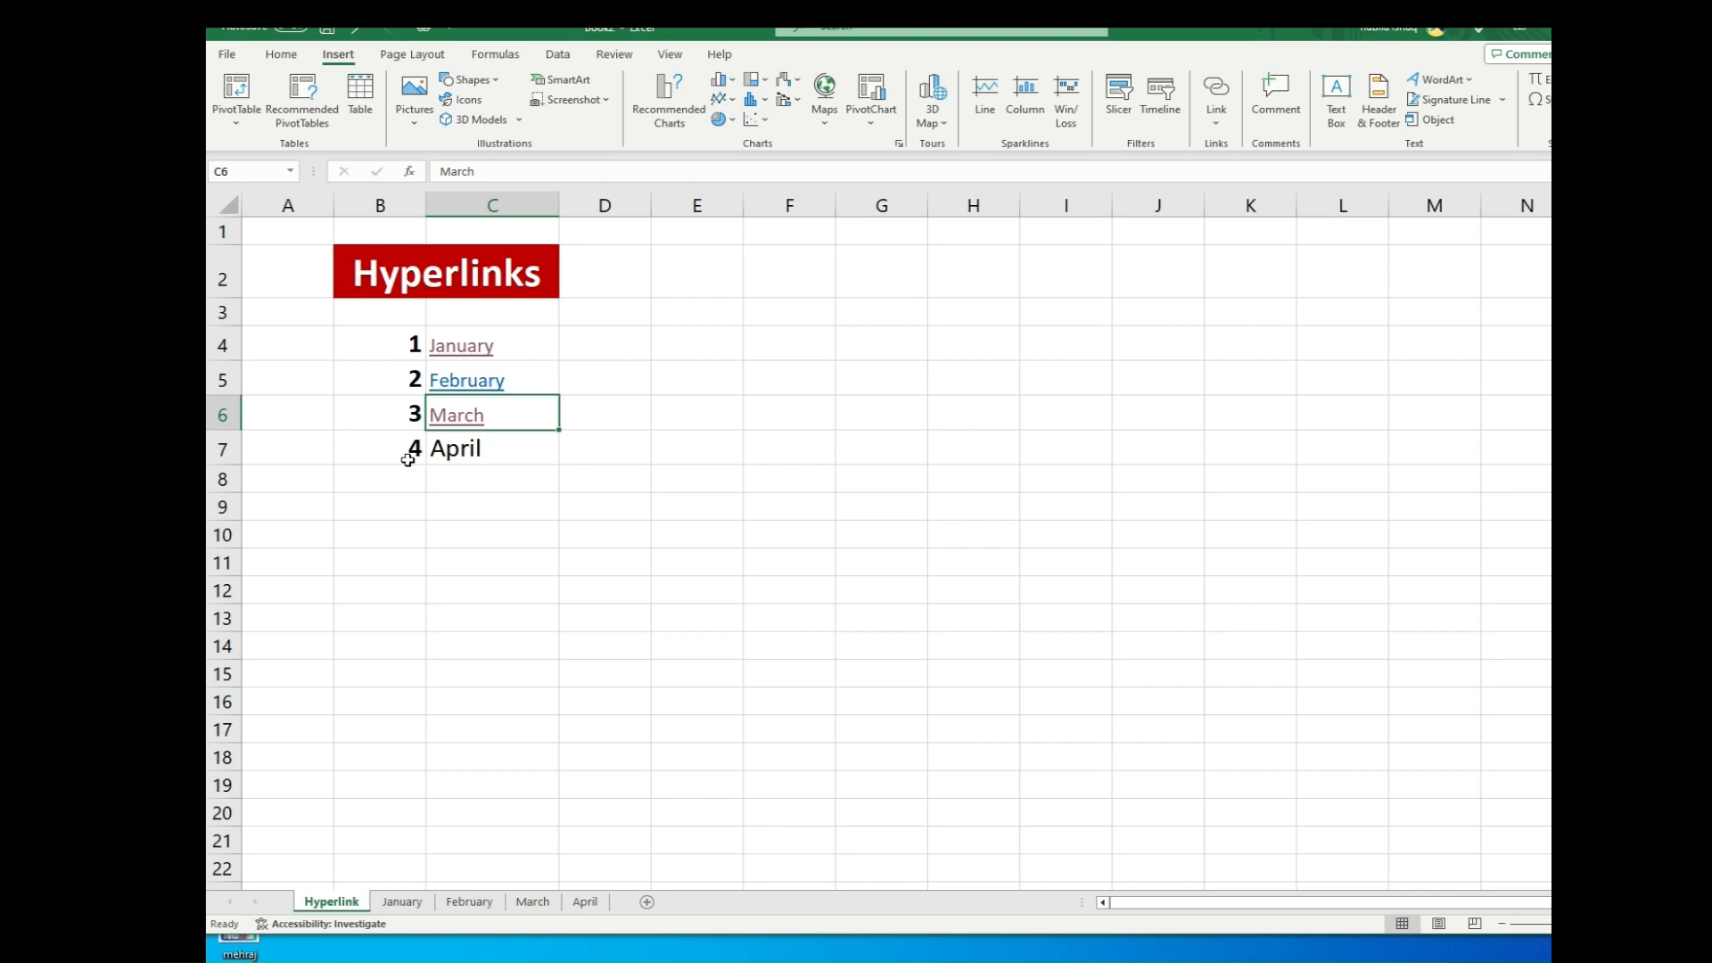
pyautogui.click(473, 452)
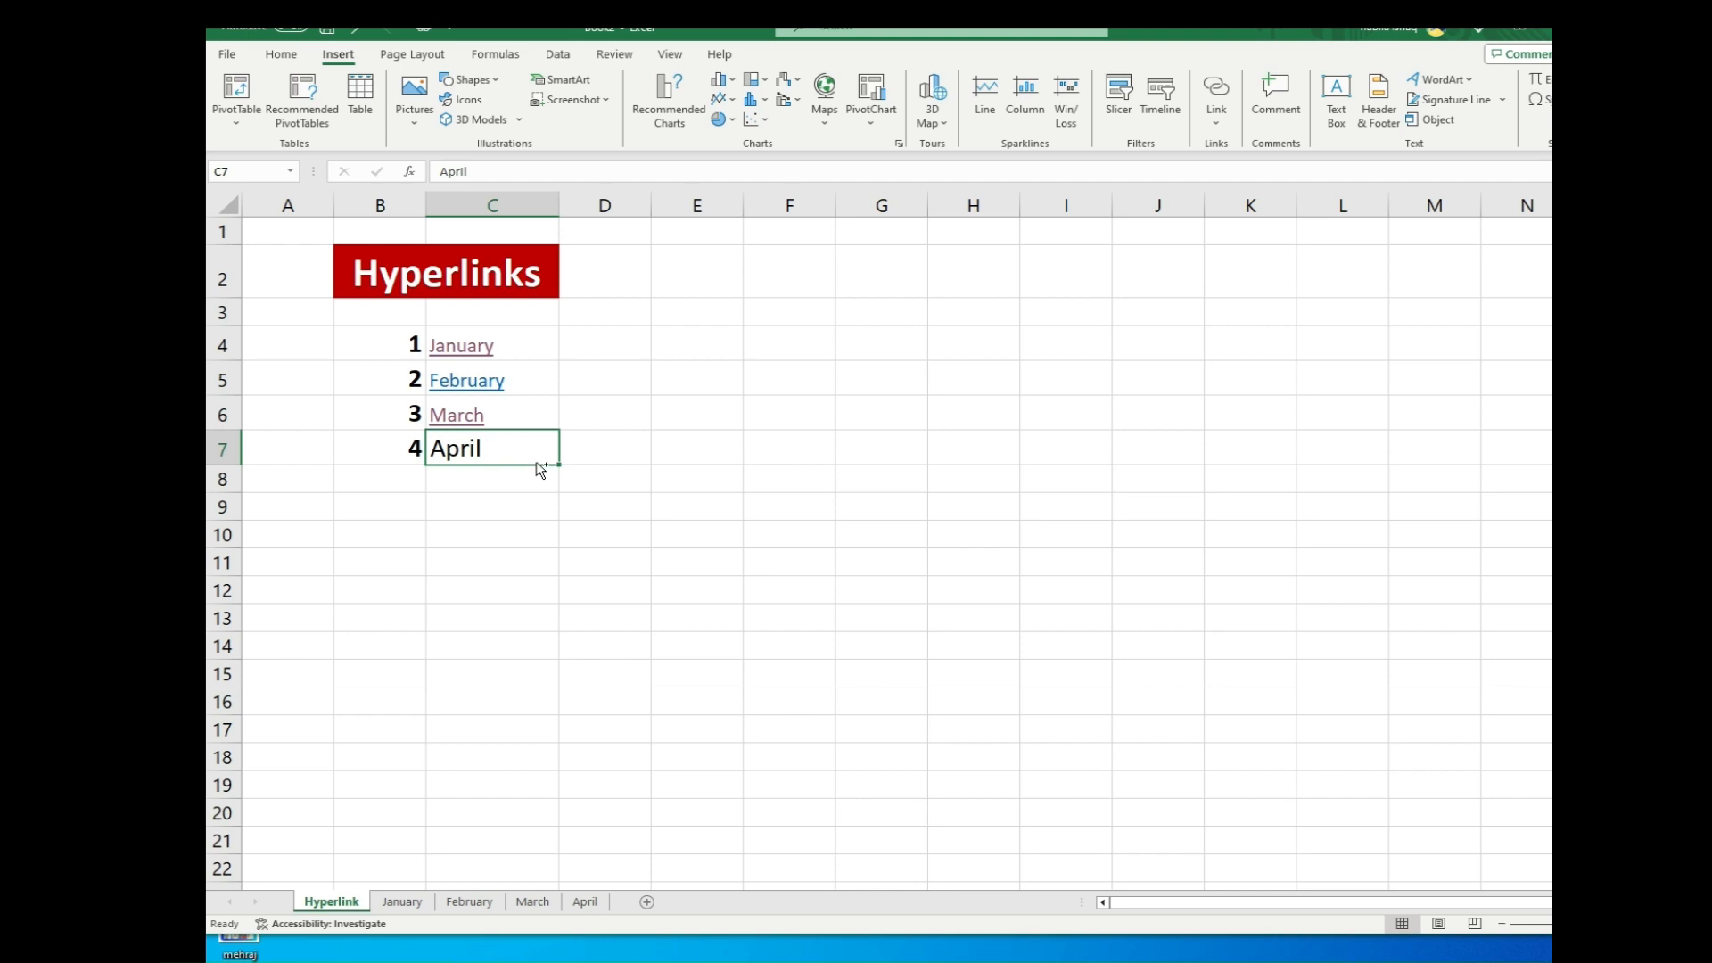
pyautogui.hotkey('ctrl', 'k')
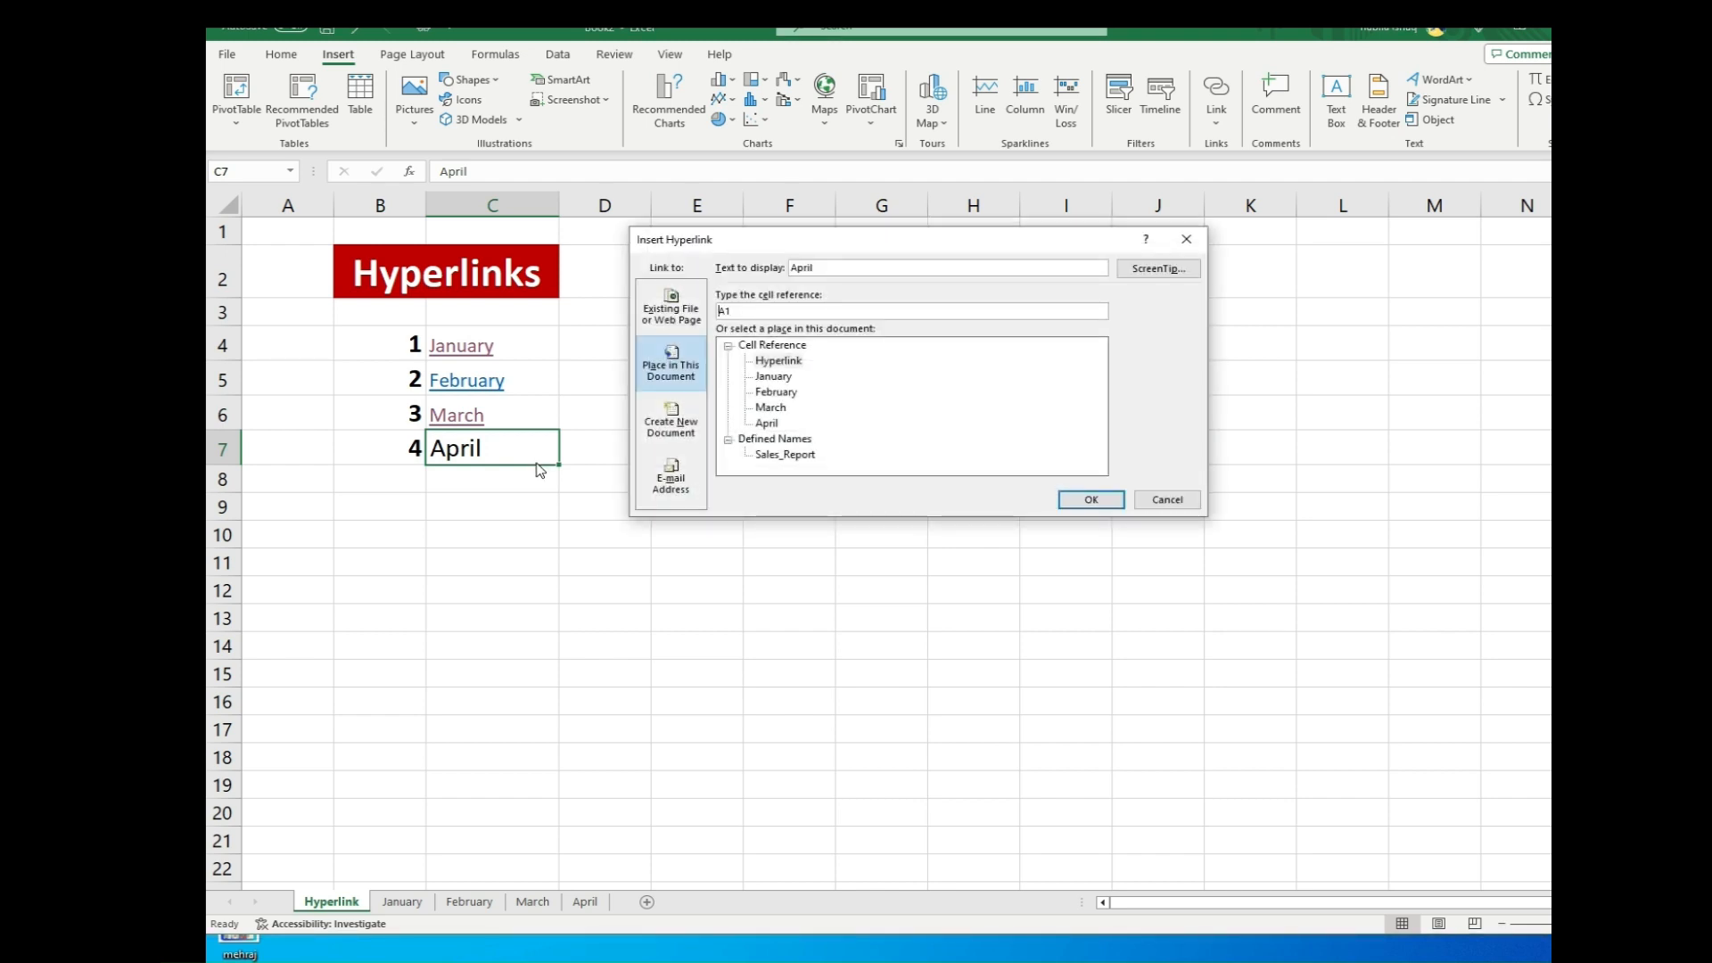
pyautogui.click(786, 457)
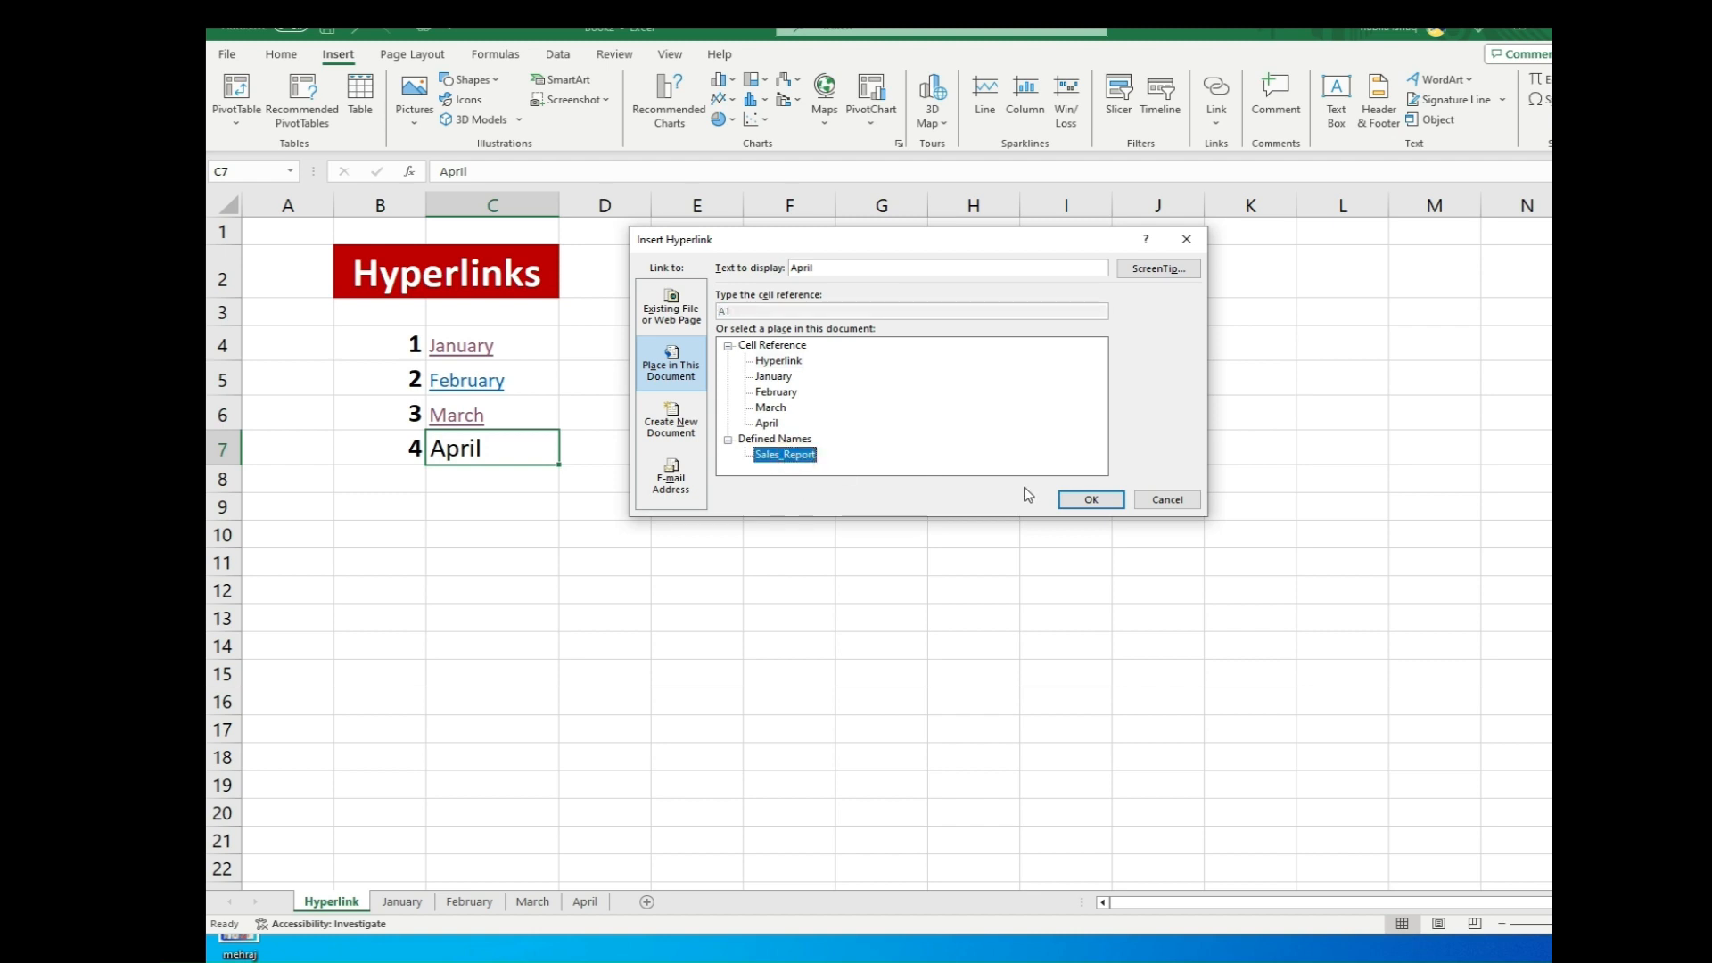
pyautogui.click(1090, 499)
pyautogui.click(527, 482)
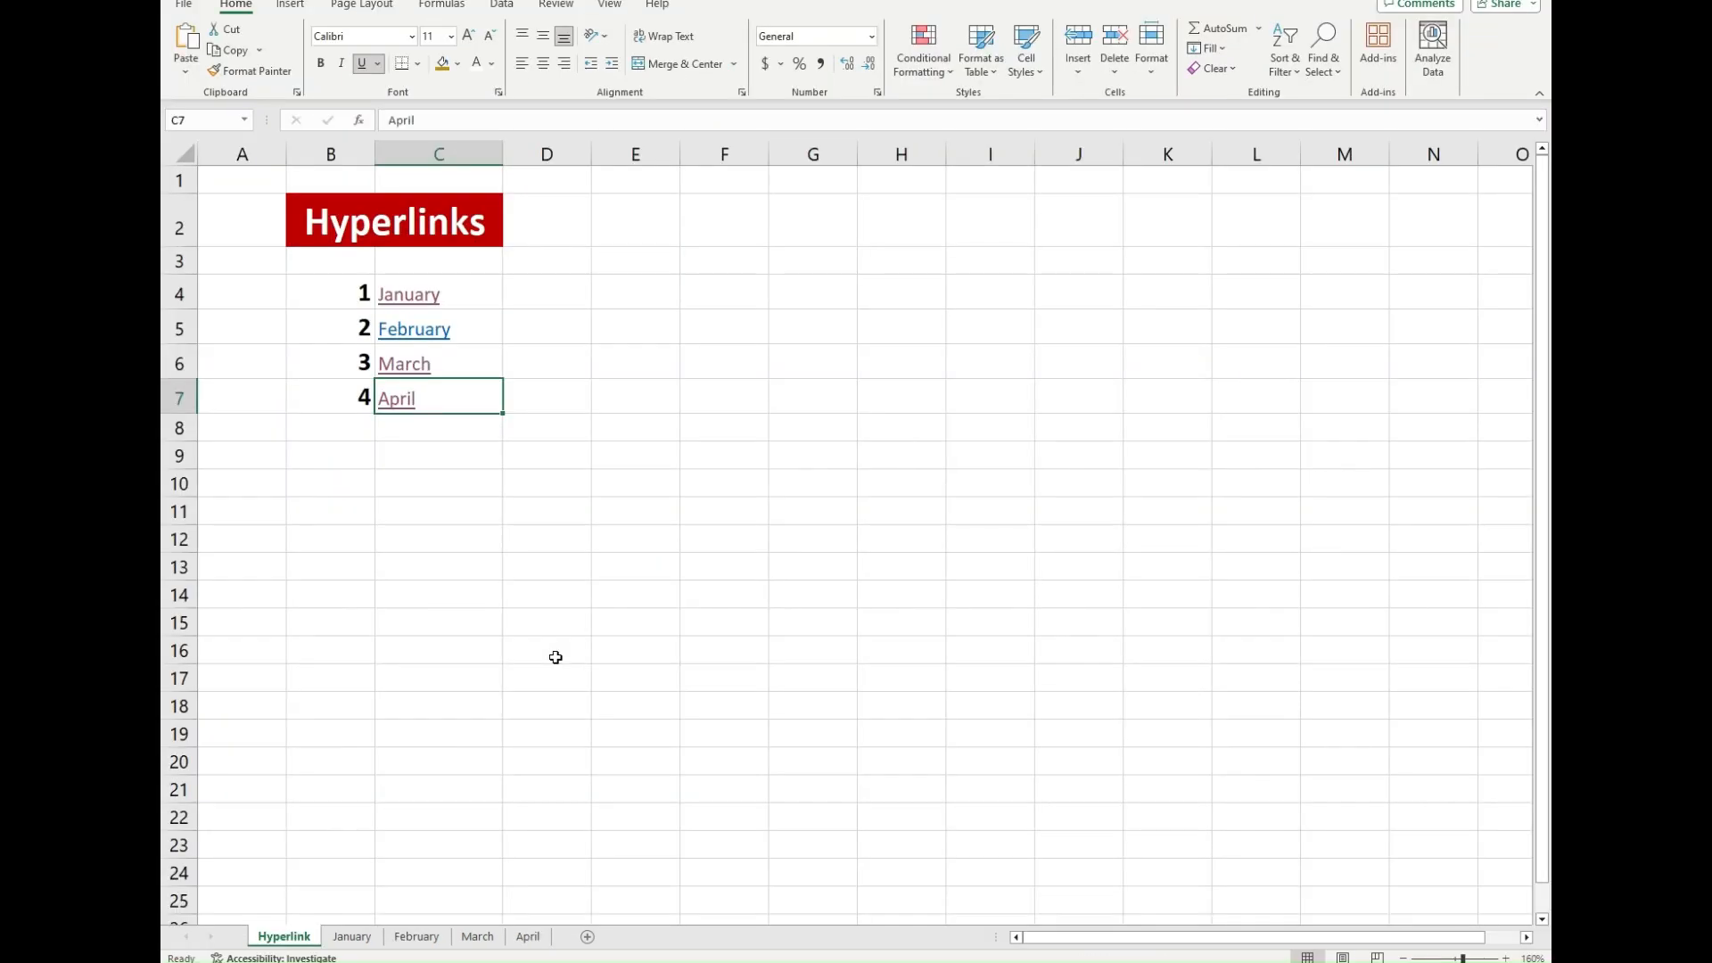
pyautogui.click(556, 658)
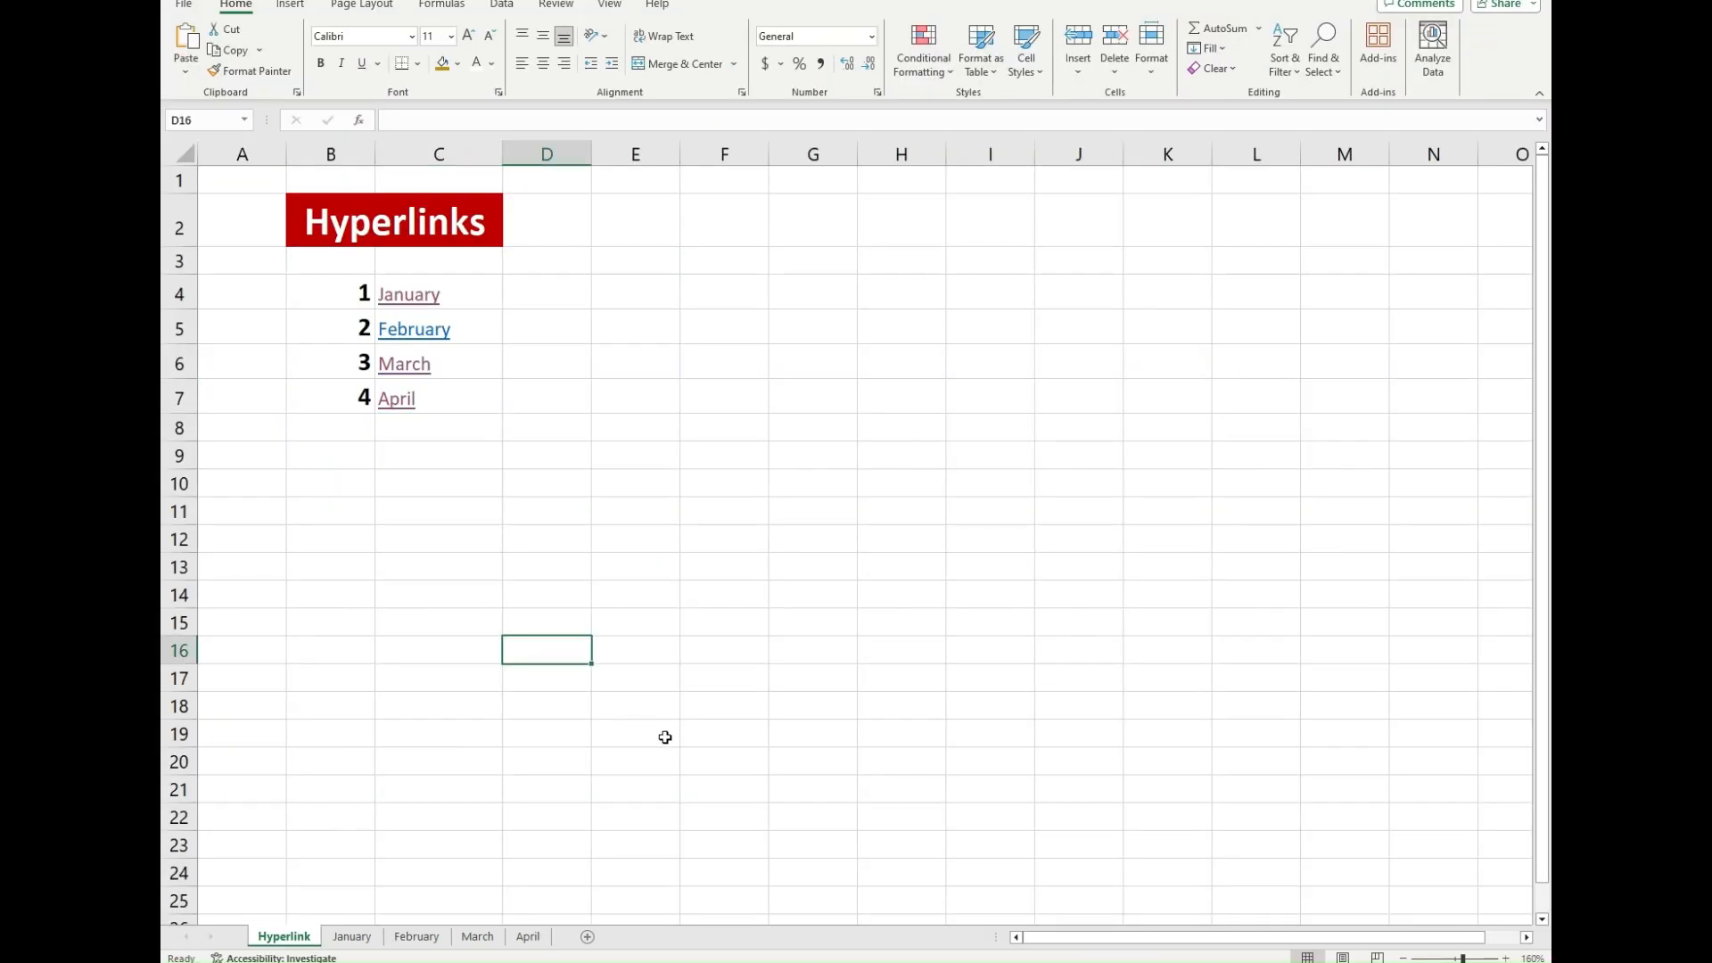
# Follow the April hyperlink and examine the sales table range it targets on the April sheet
pyautogui.click(397, 399)
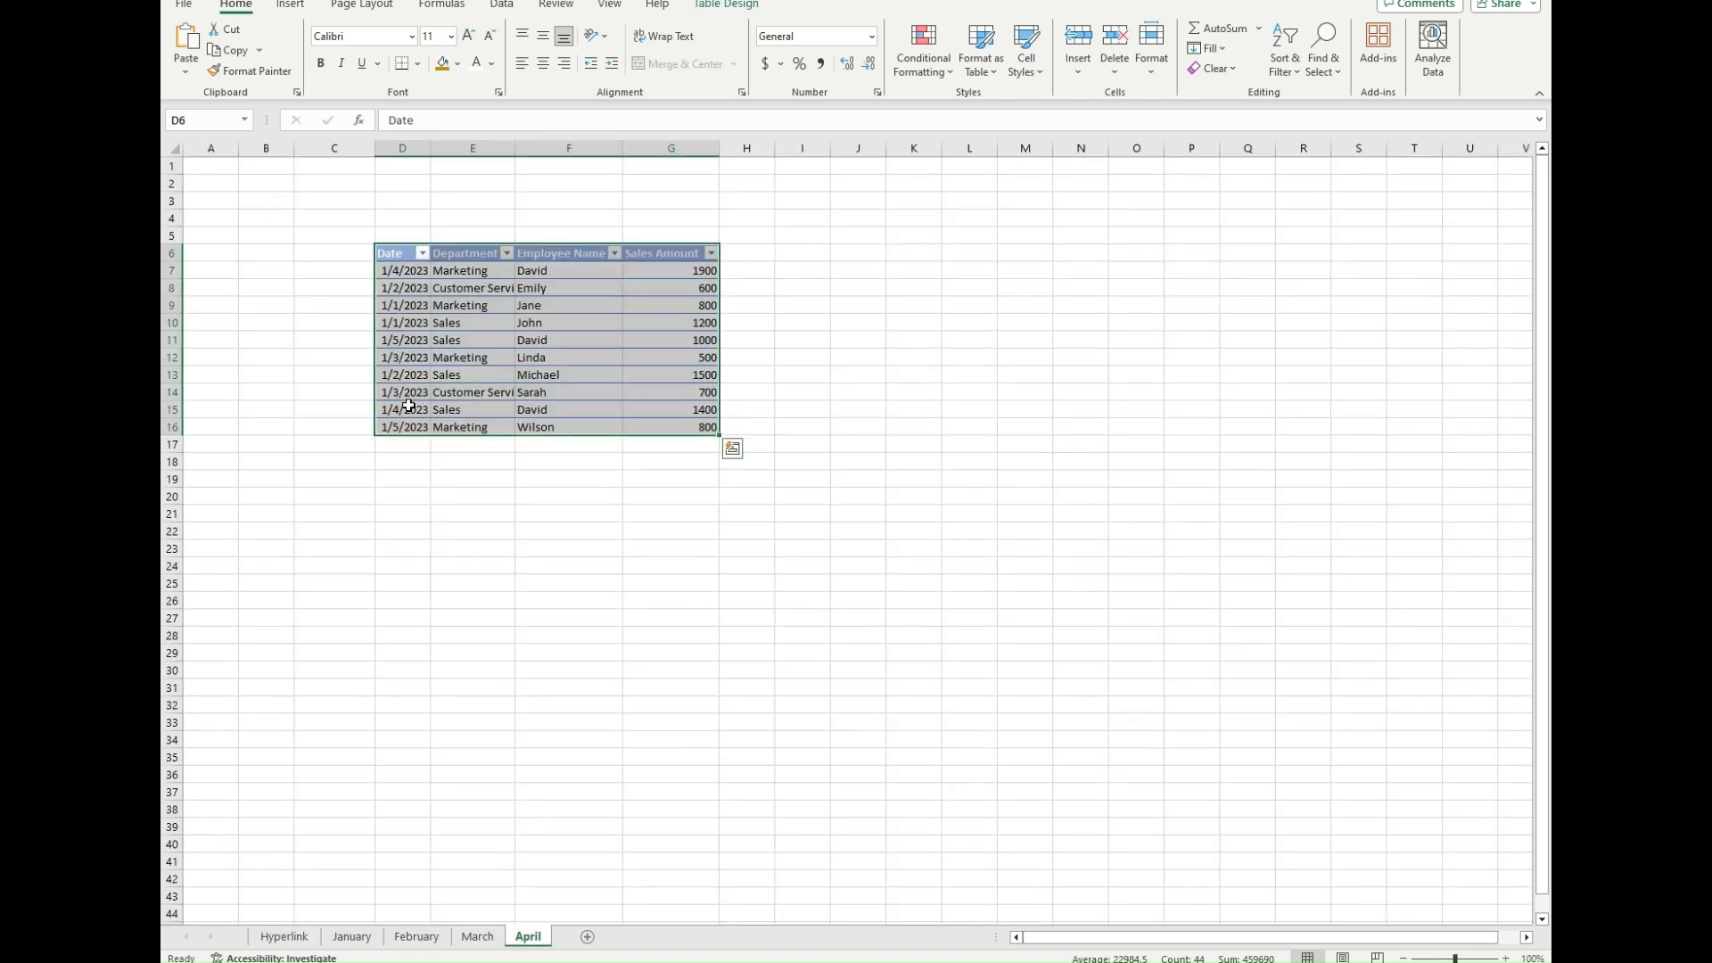
pyautogui.click(420, 509)
pyautogui.moveTo(380, 237); pyautogui.dragTo(681, 443)
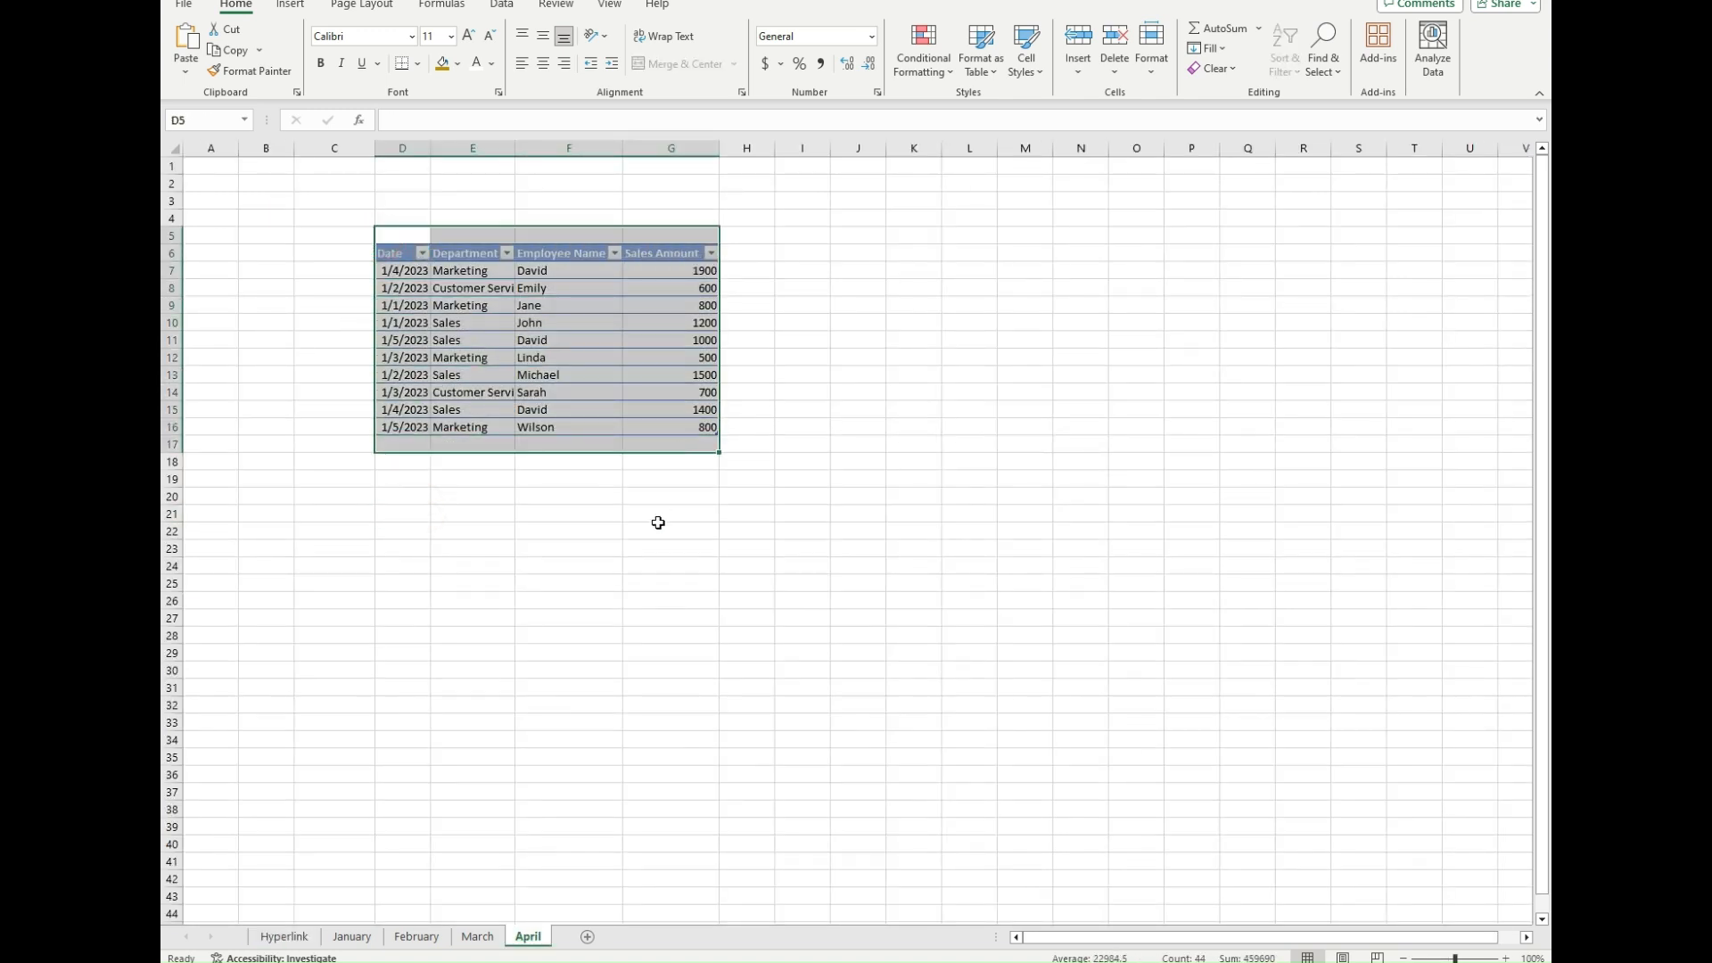
pyautogui.click(658, 523)
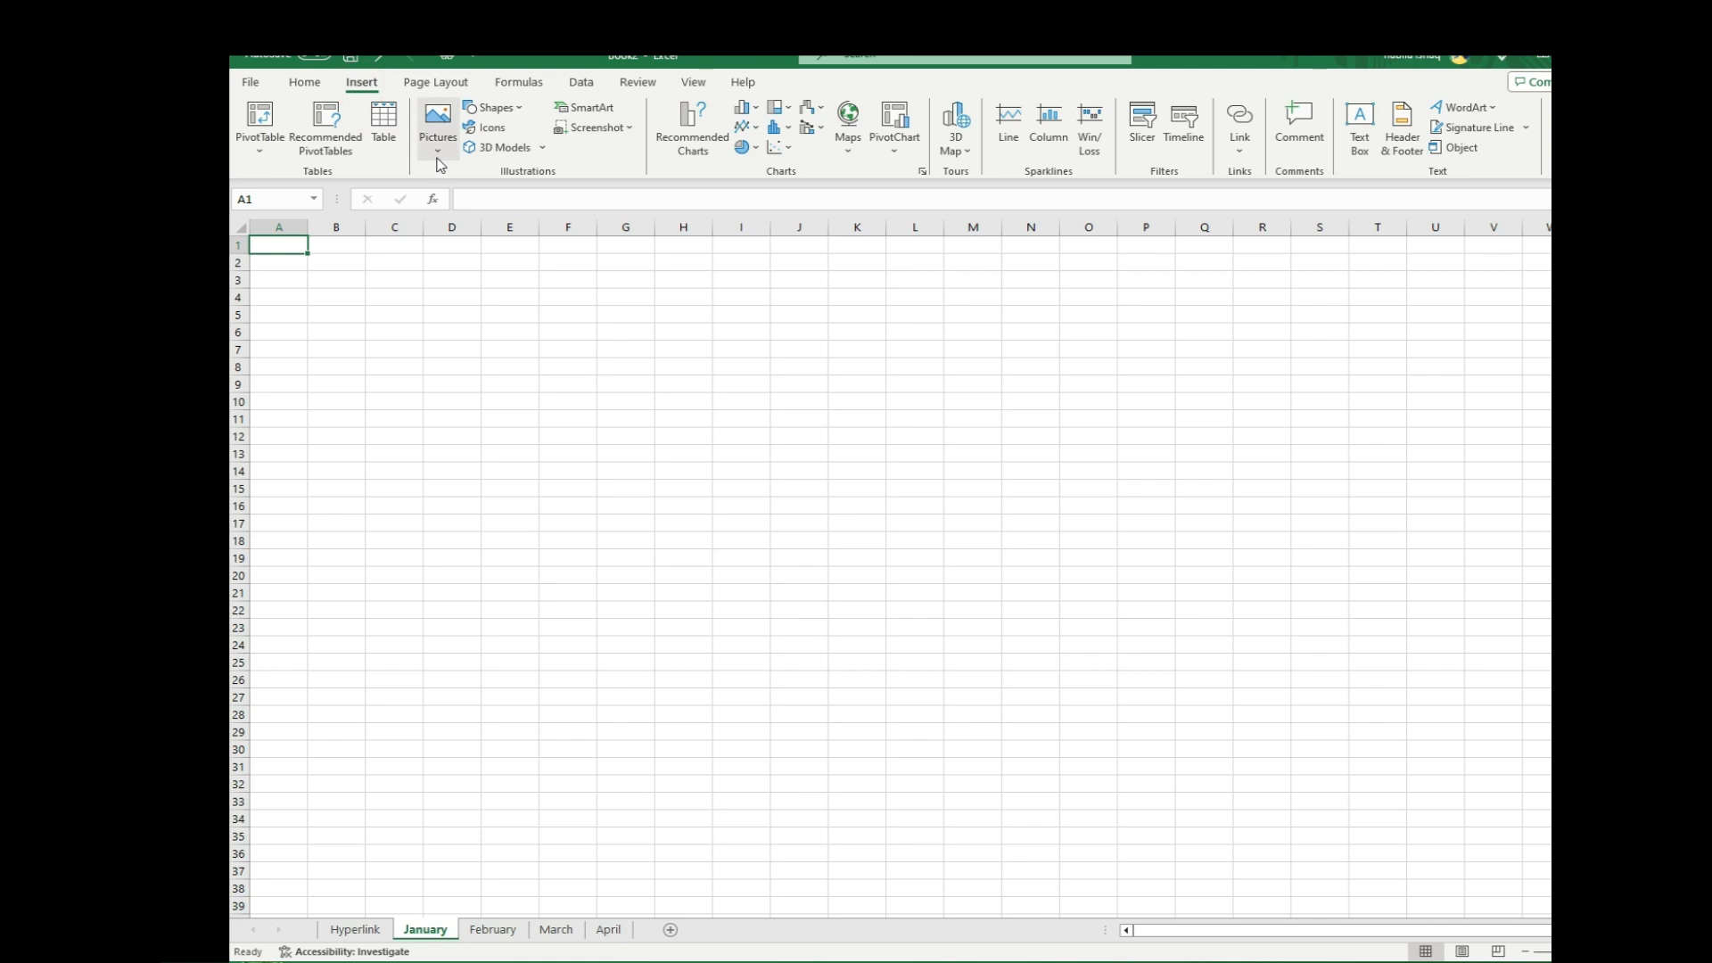
# Draw a red left block arrow about 1.23 inches wide and 1.09 inches high across columns B to D, rows 1 to 6, of the January sheet
pyautogui.click(507, 108)
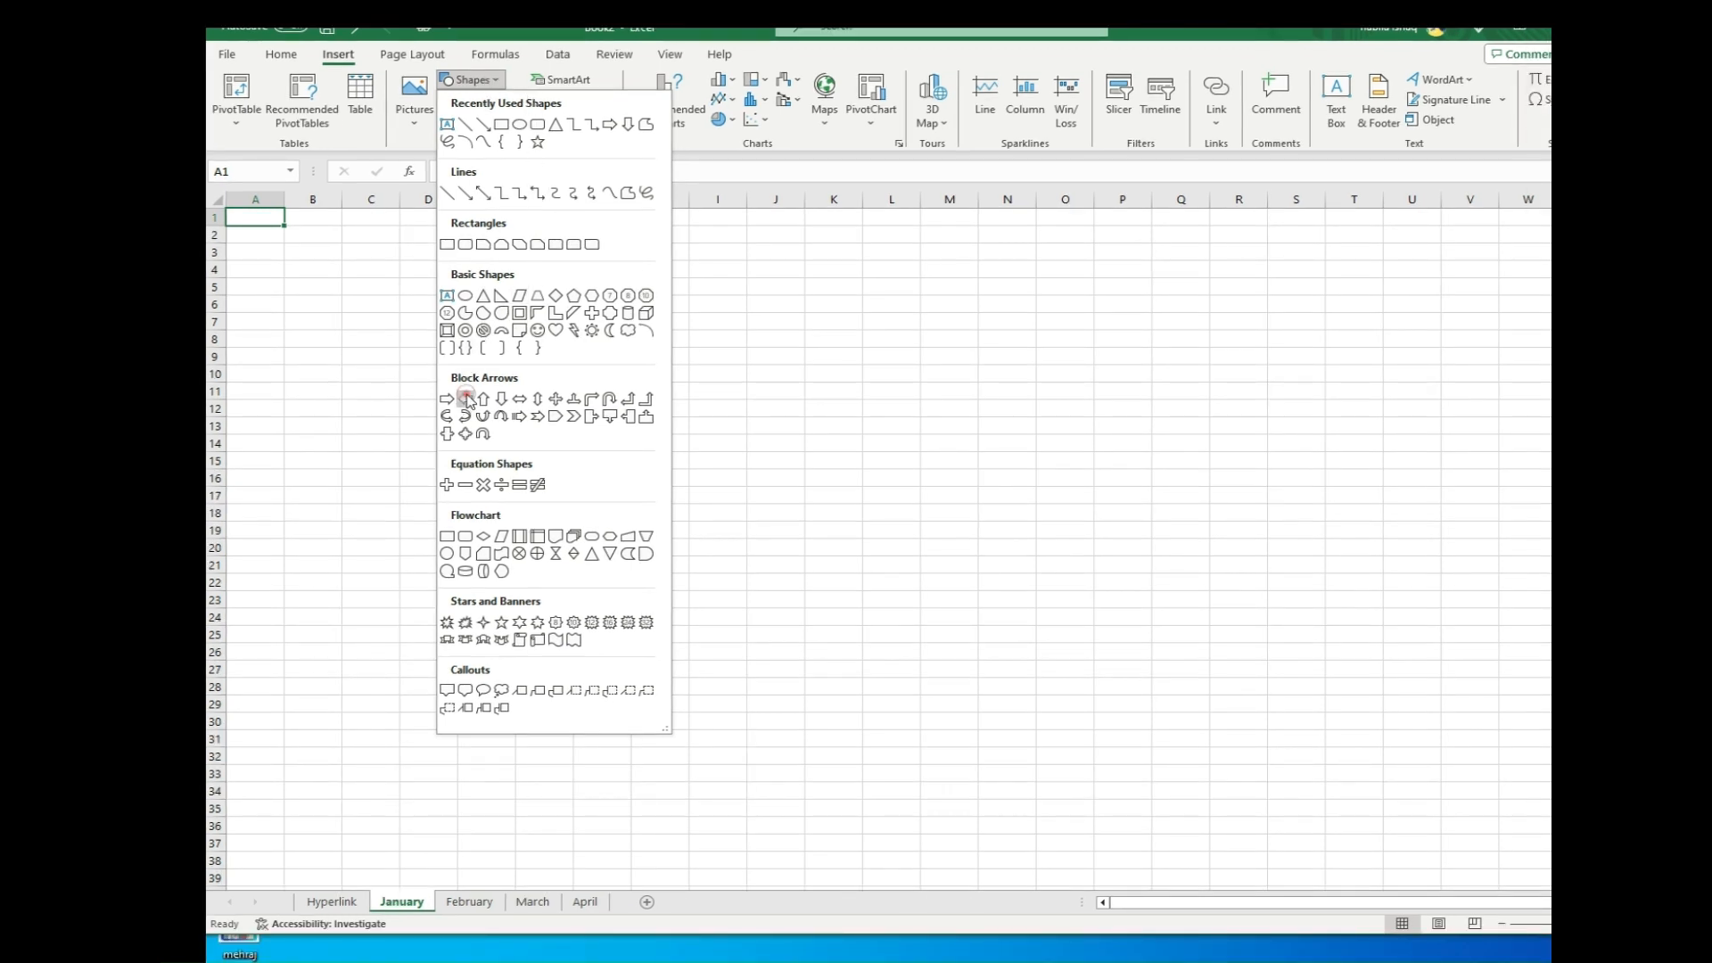
pyautogui.click(490, 424)
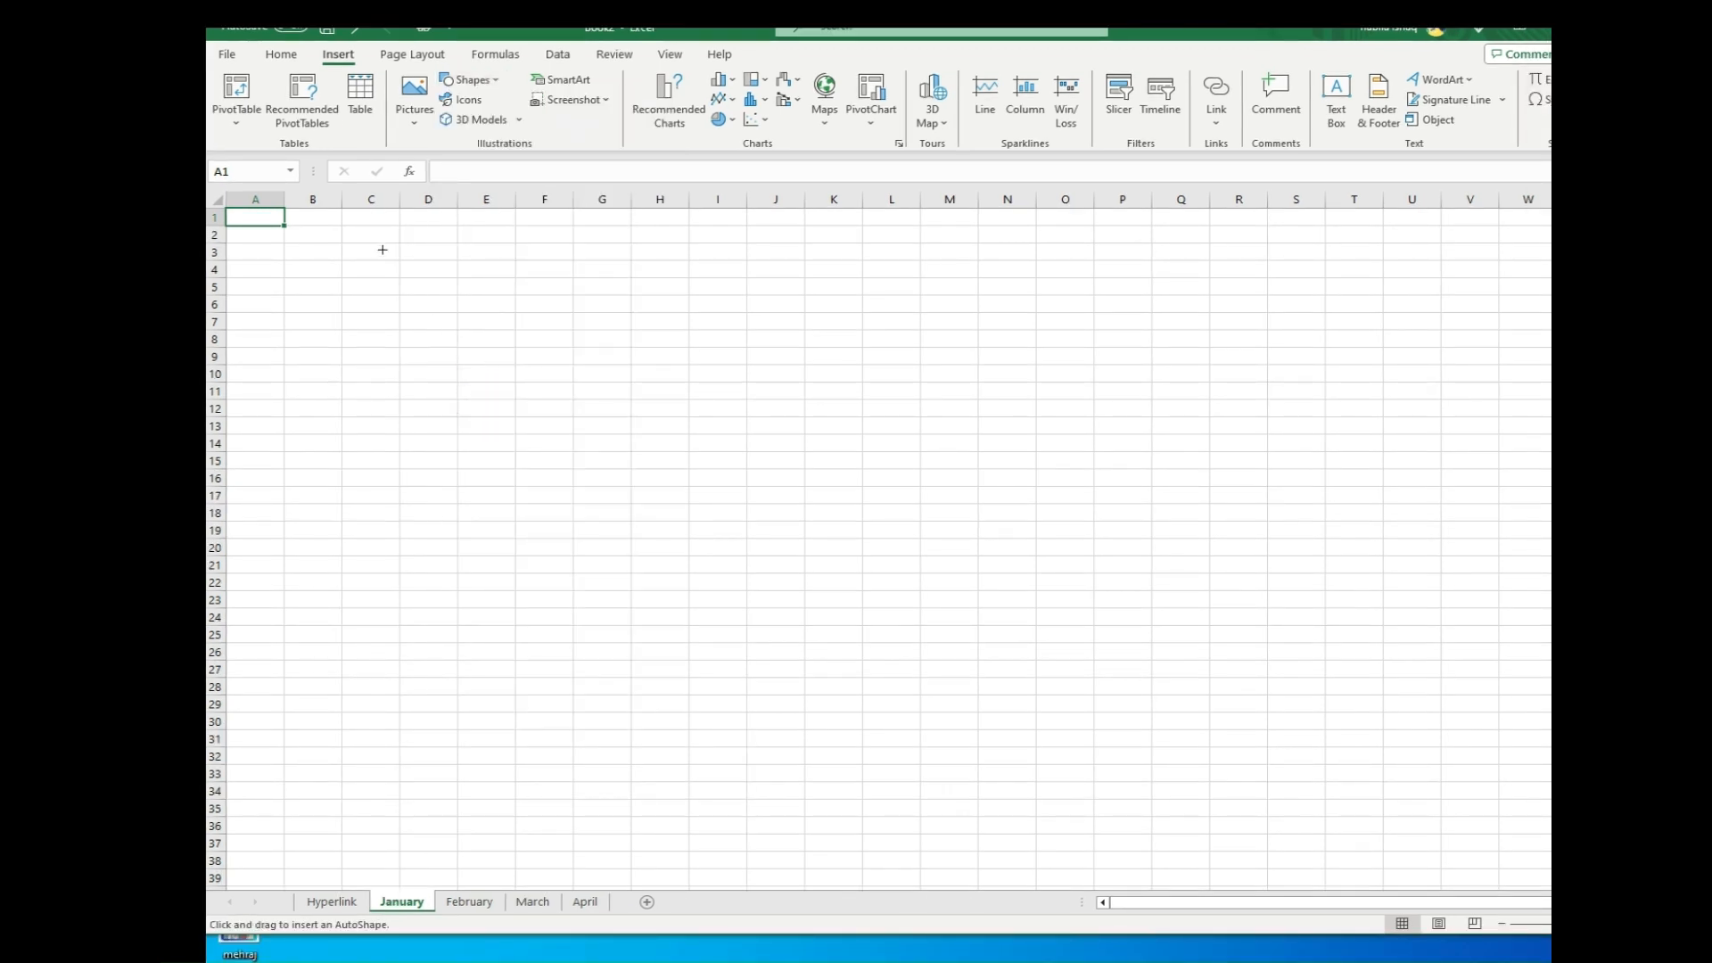
pyautogui.moveTo(350, 229)
pyautogui.mouseDown()
pyautogui.moveTo(458, 319)
pyautogui.moveTo(400, 272)
pyautogui.mouseUp()
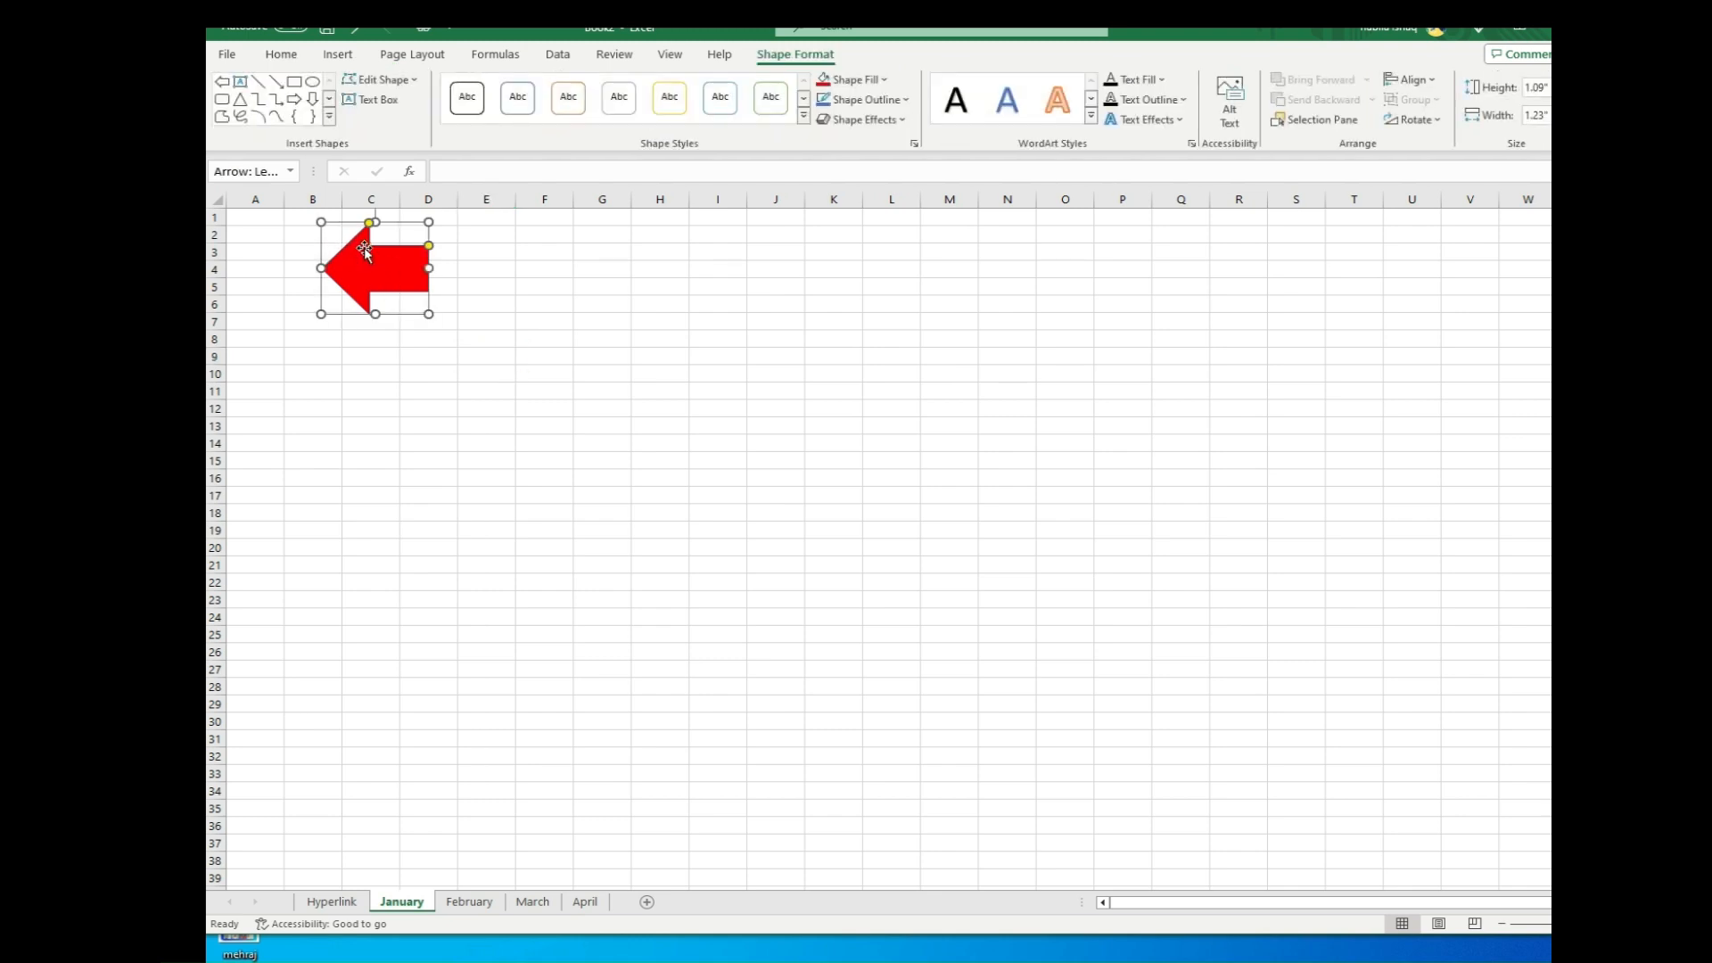
# Link the red arrow on the January sheet to cell A1 of the Hyperlink sheet in this document
pyautogui.rightClick(363, 249)
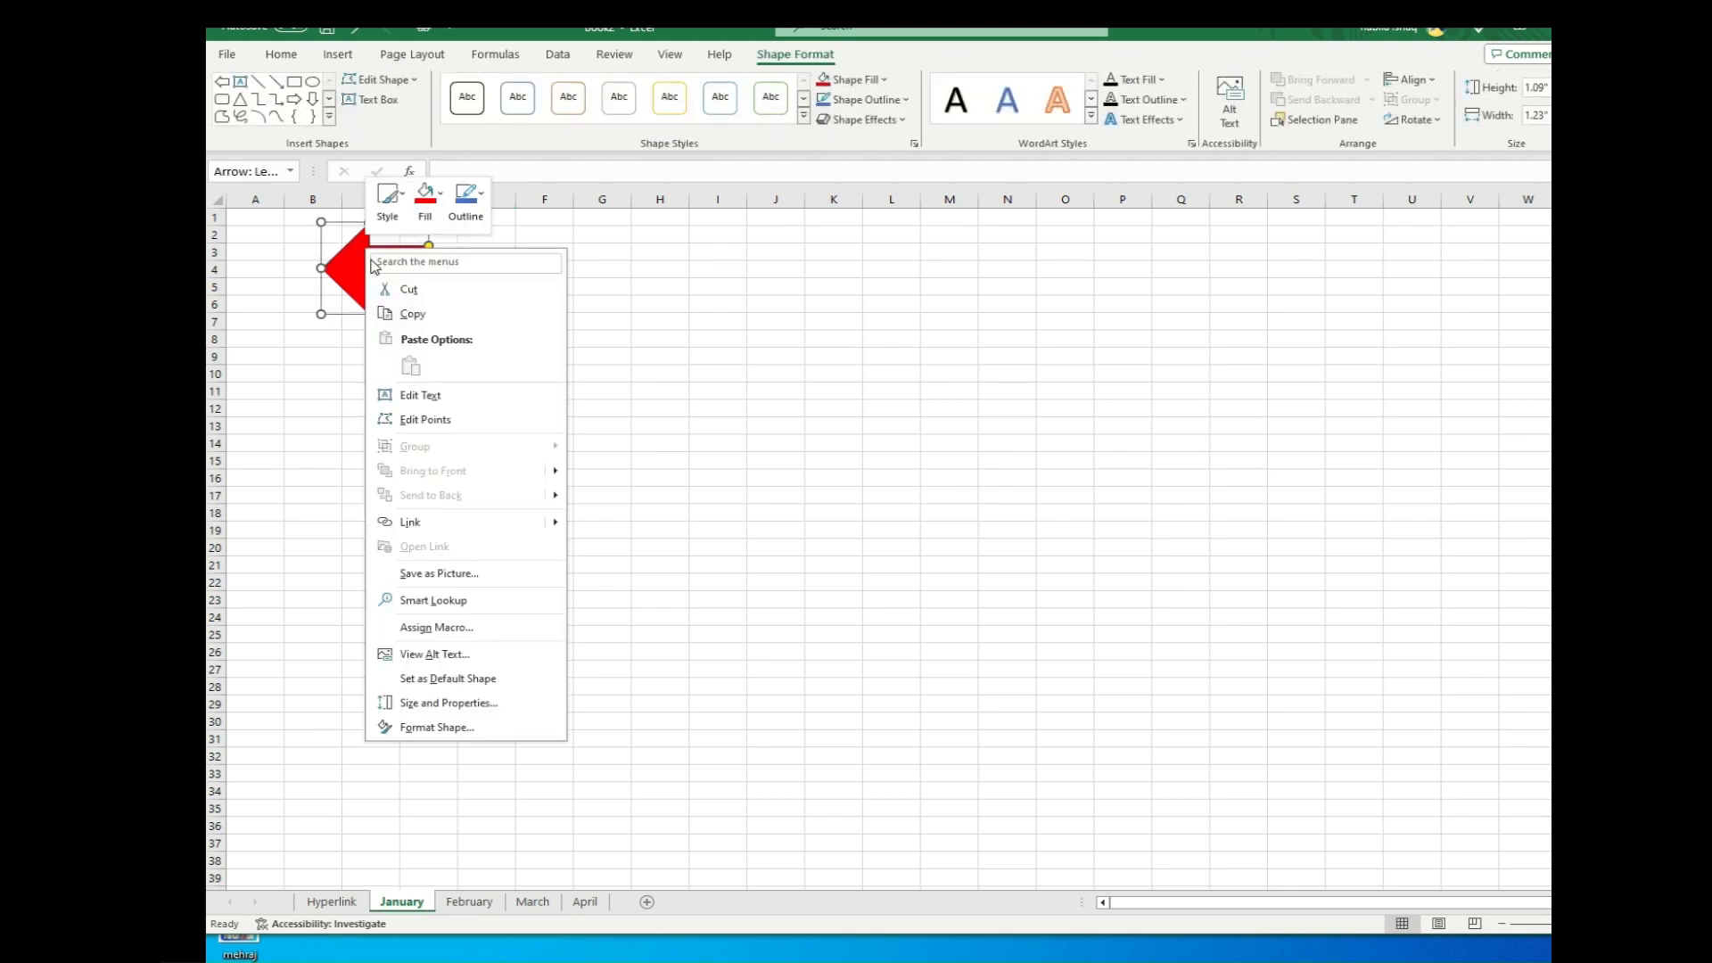
pyautogui.click(420, 522)
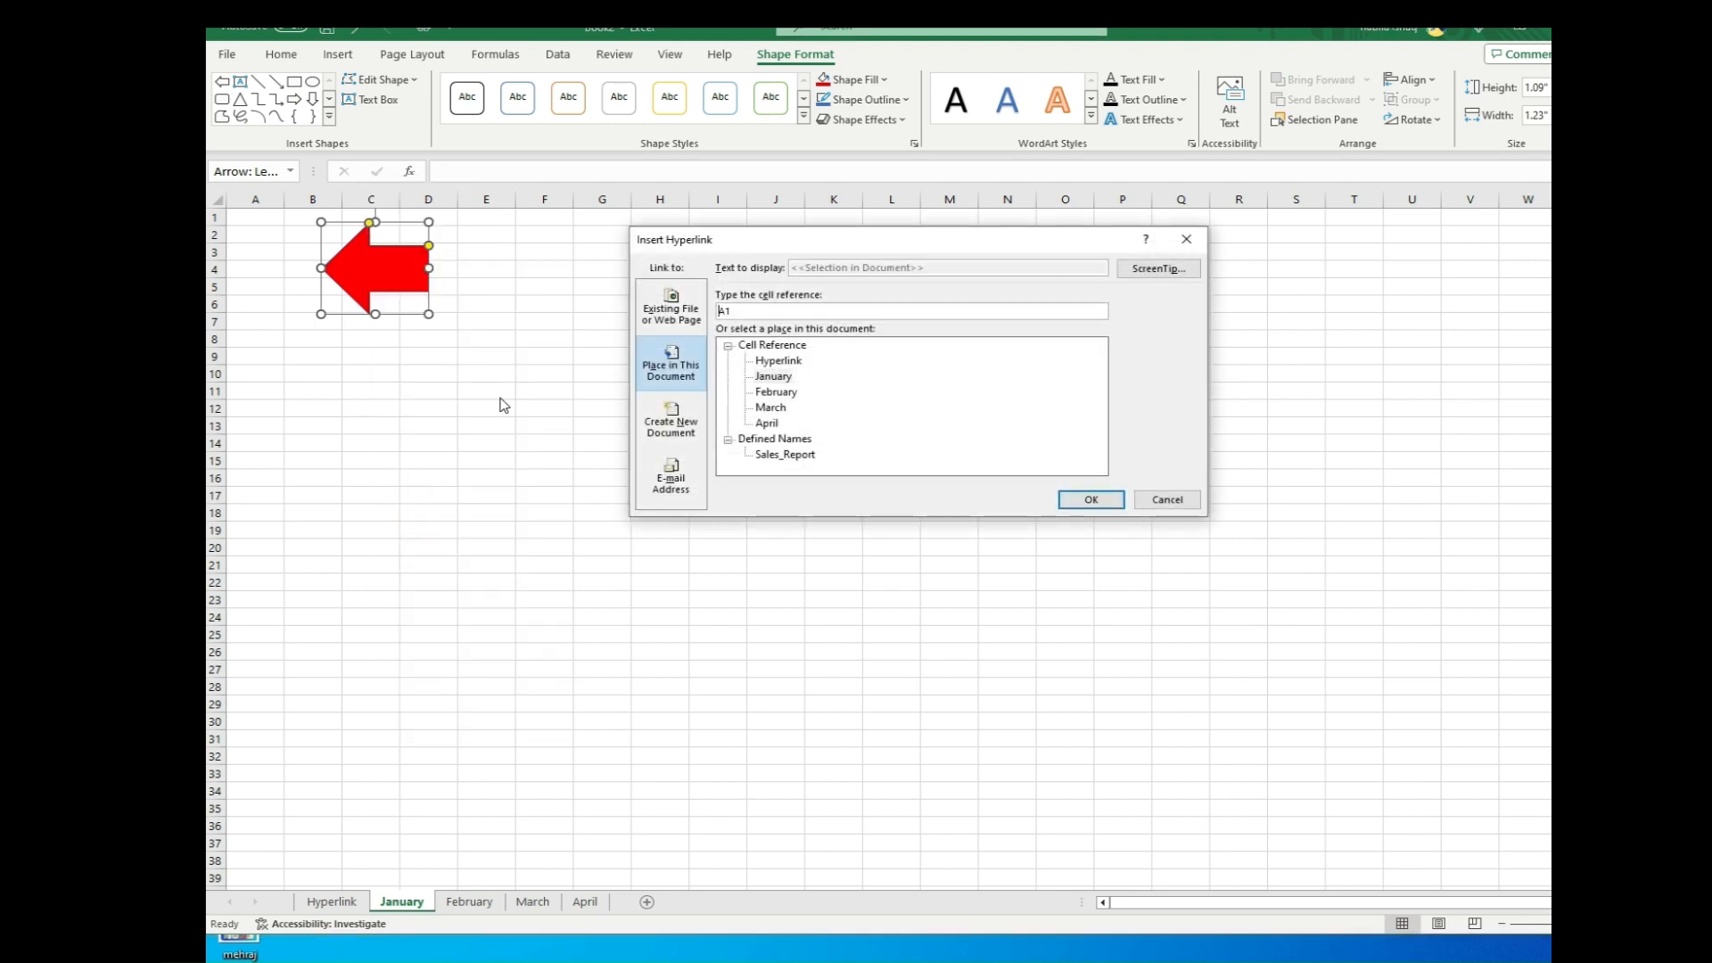
pyautogui.click(665, 365)
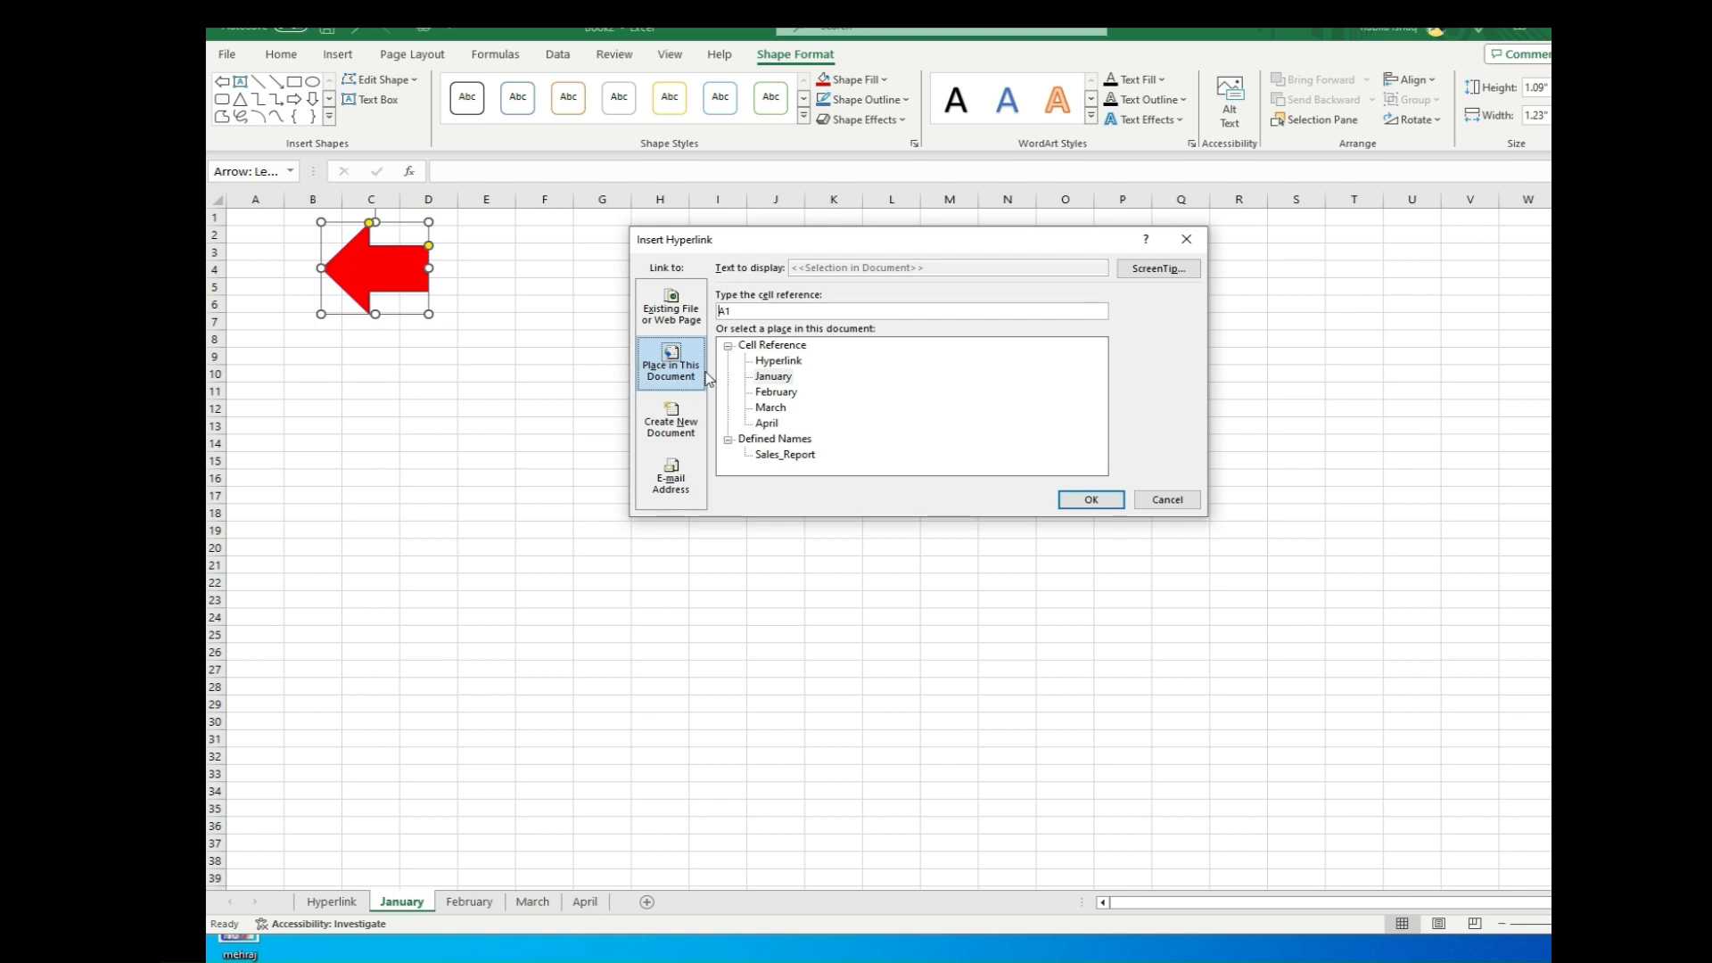
pyautogui.click(779, 364)
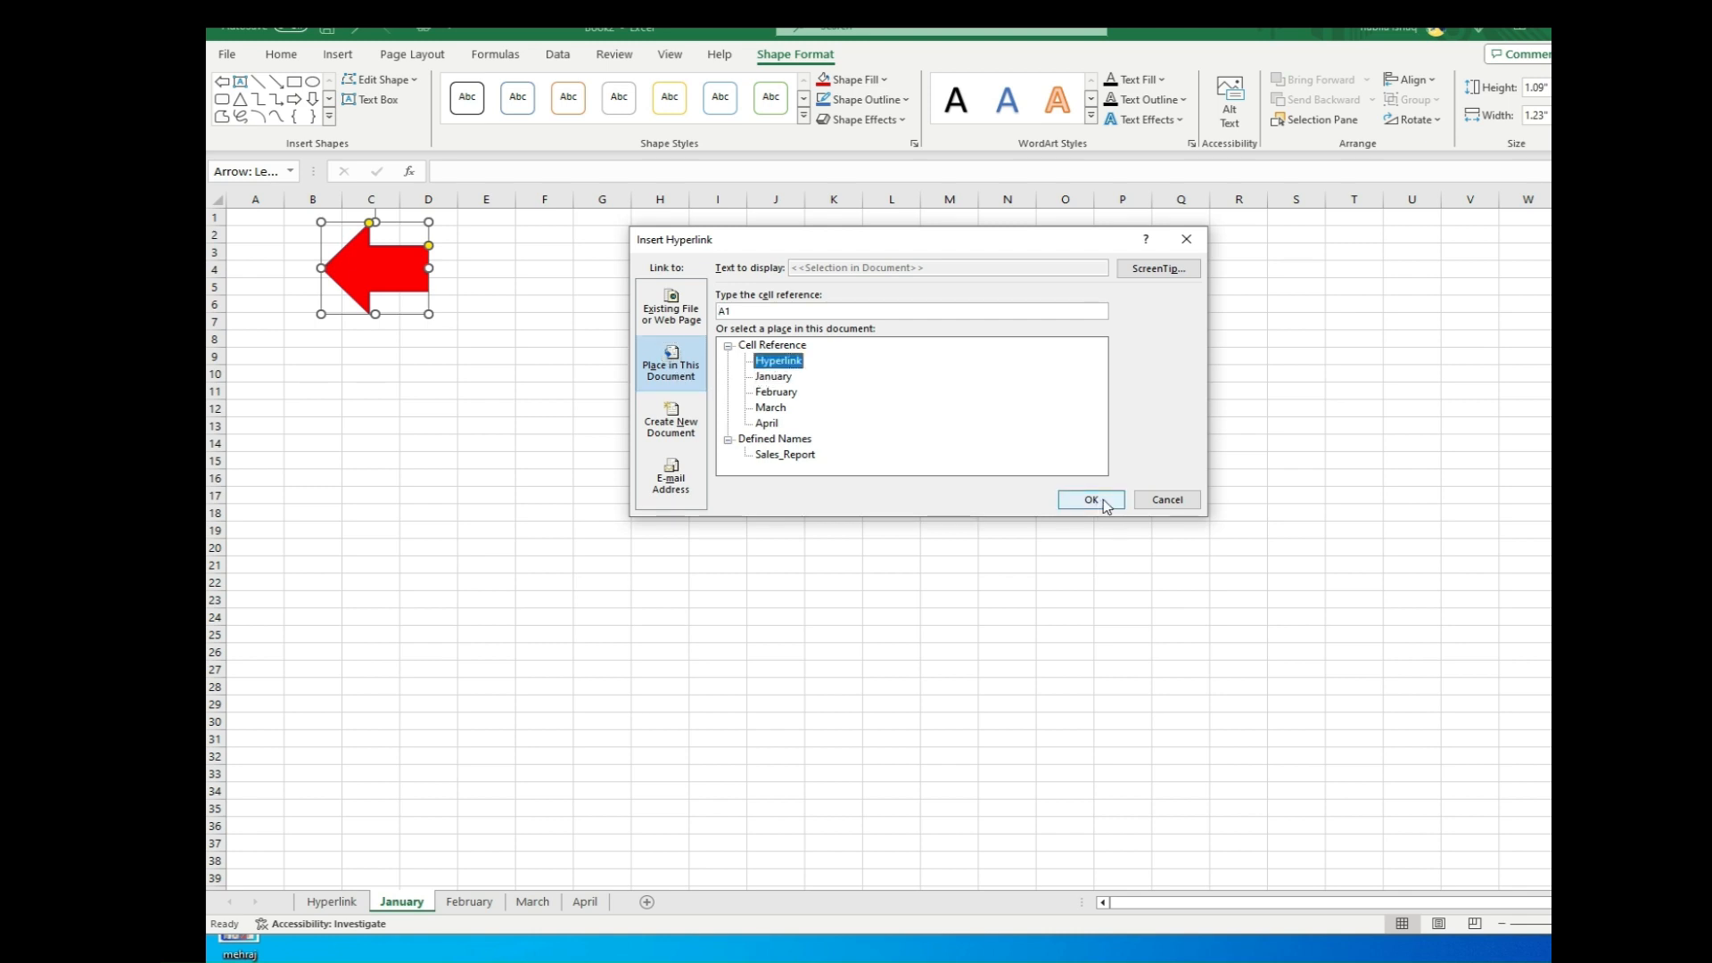
pyautogui.click(1091, 501)
# Test the arrow's link to the Hyperlink sheet and return to the January sheet
pyautogui.click(376, 286)
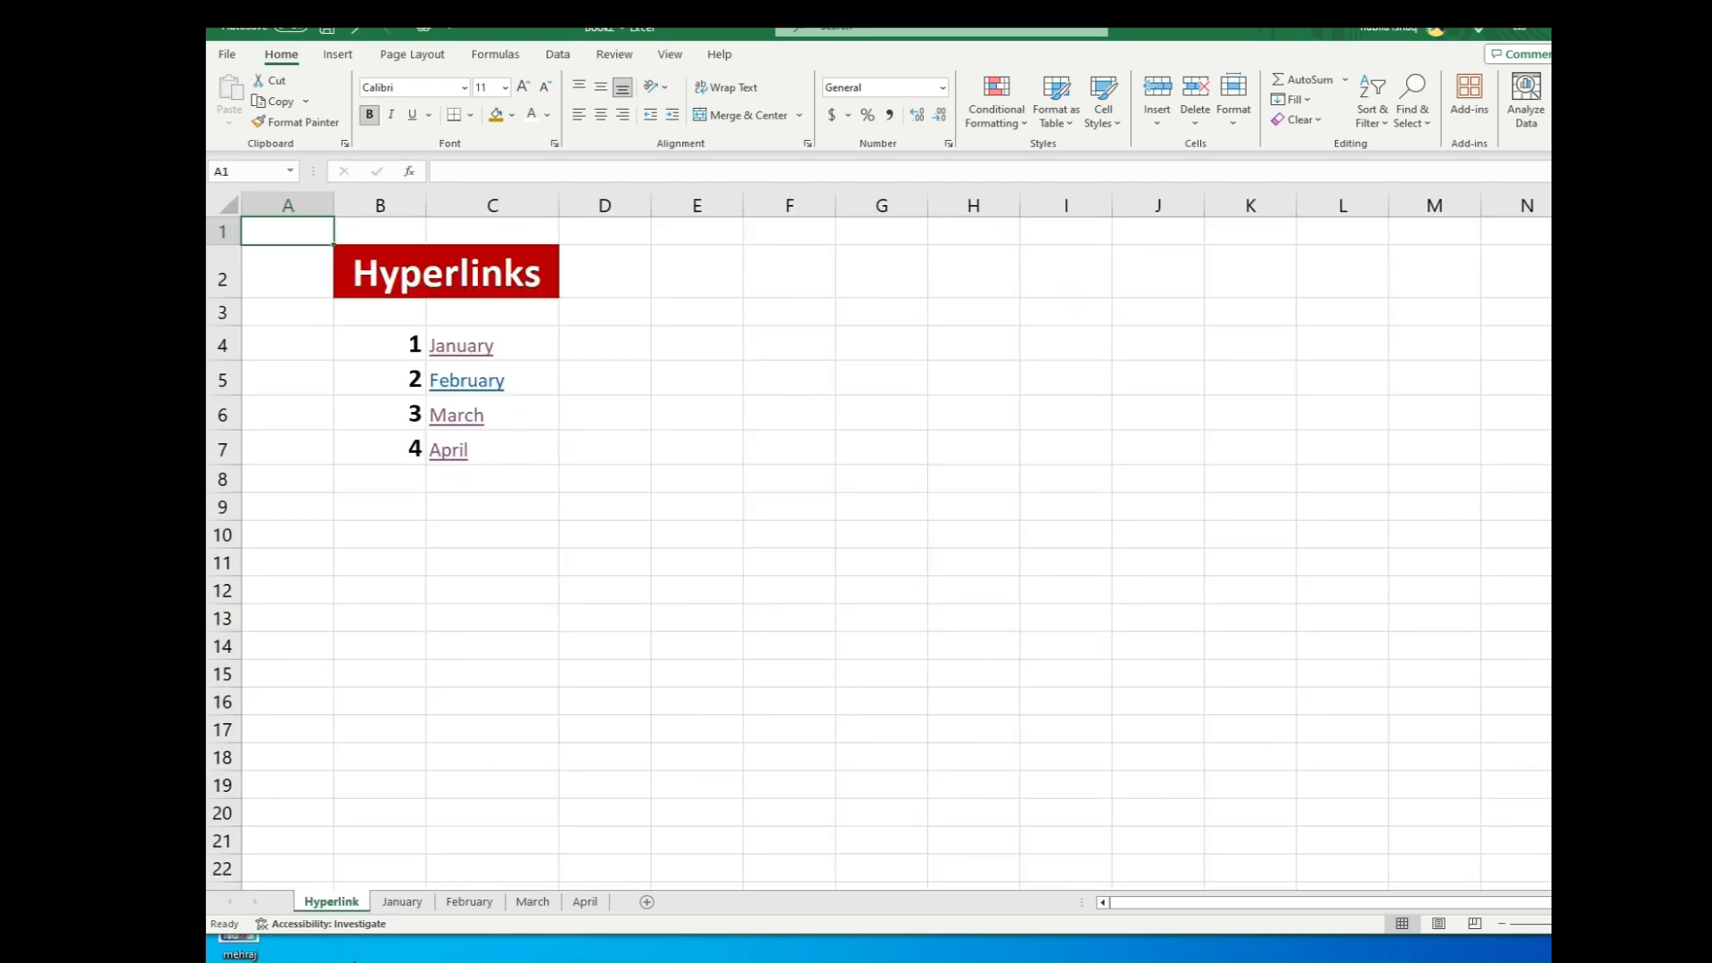
pyautogui.click(401, 902)
pyautogui.click(398, 268)
pyautogui.click(401, 901)
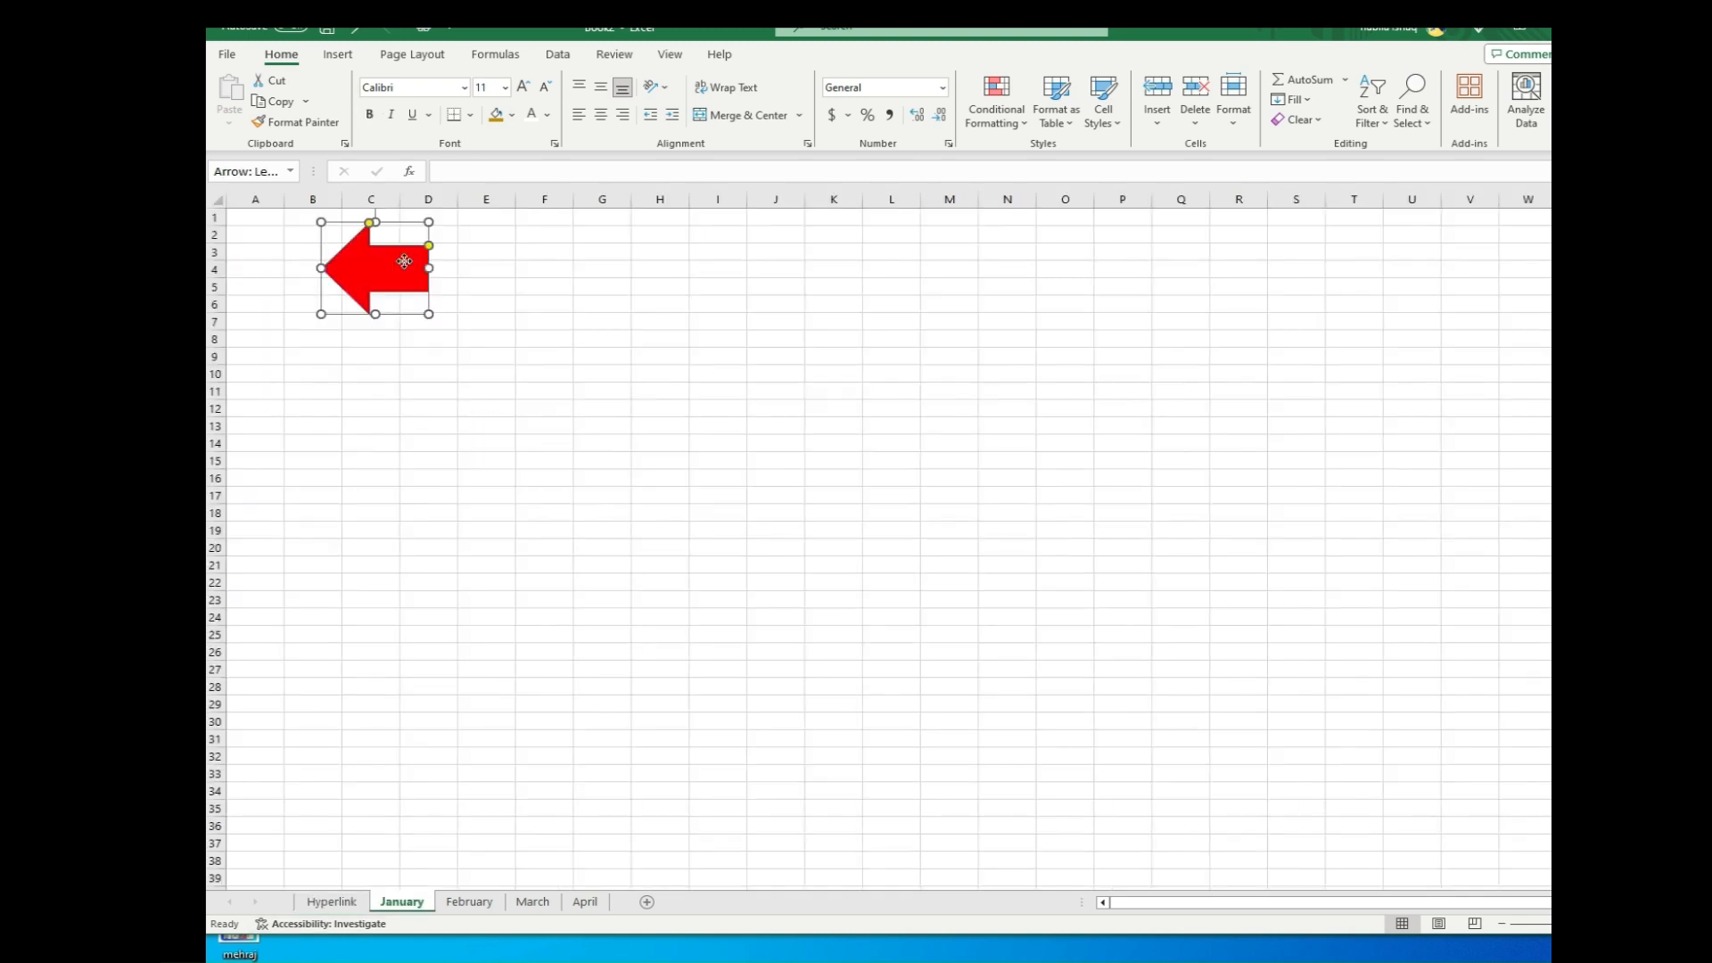
# Copy the linked arrow from the January sheet and paste it at cell B2 of the February sheet
pyautogui.rightClick(406, 263)
pyautogui.click(452, 328)
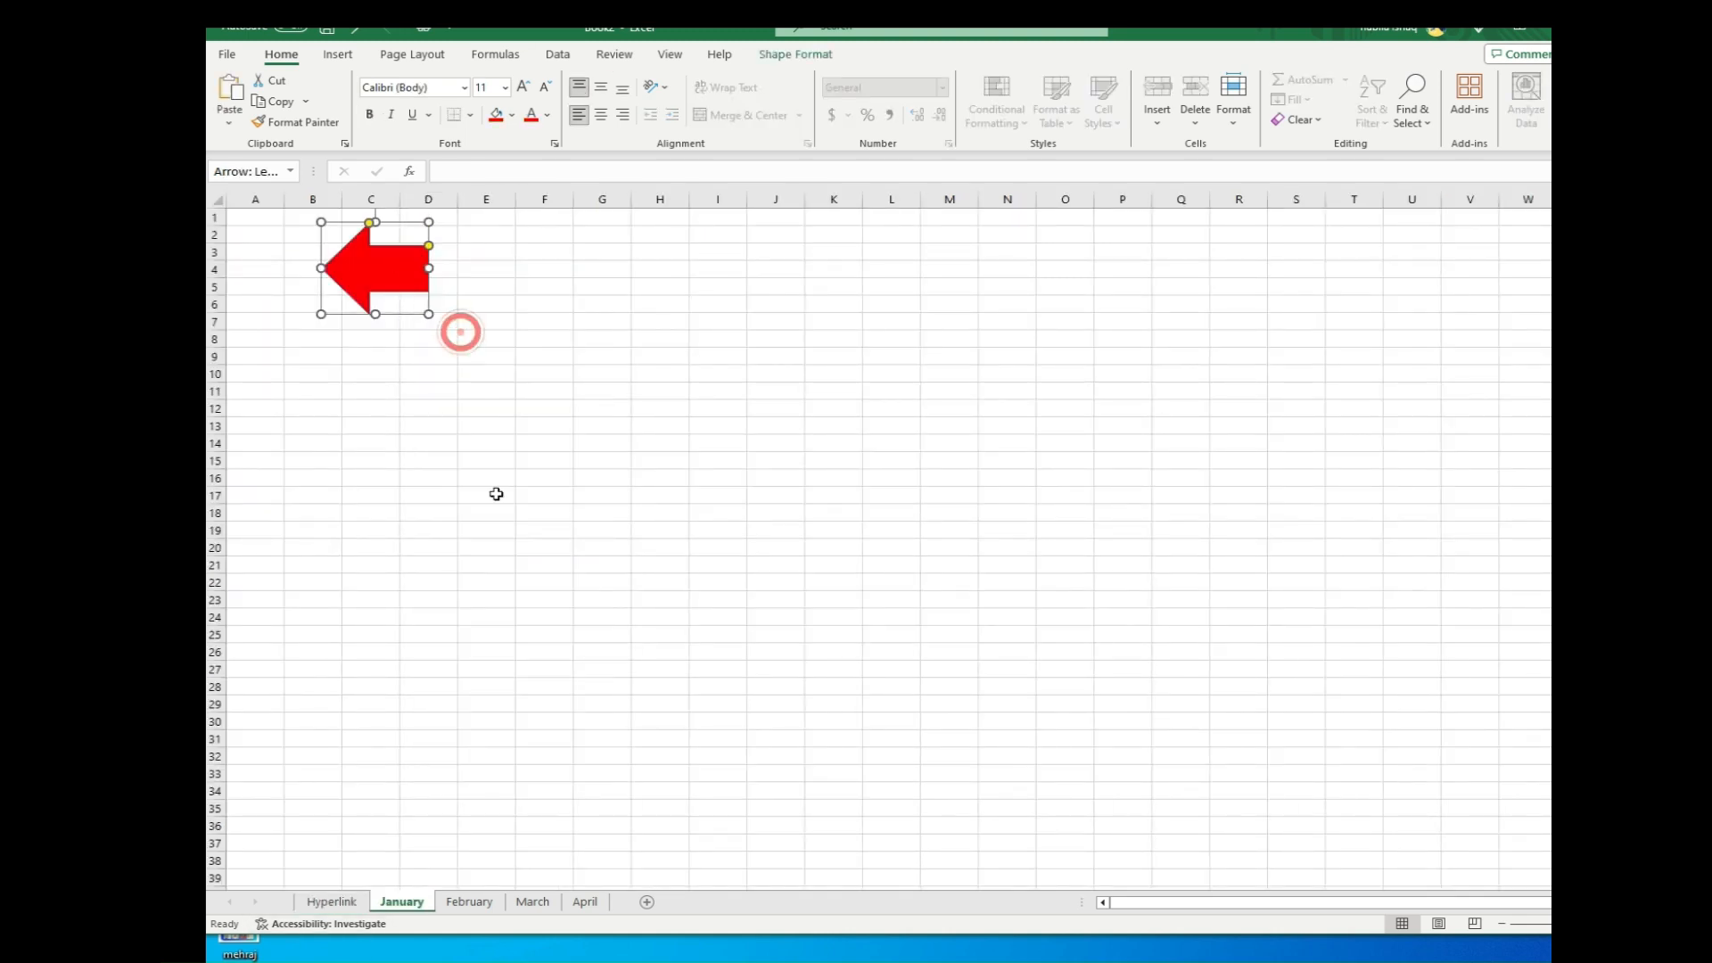
pyautogui.click(469, 902)
pyautogui.click(314, 235)
pyautogui.hotkey('ctrl', 'v')
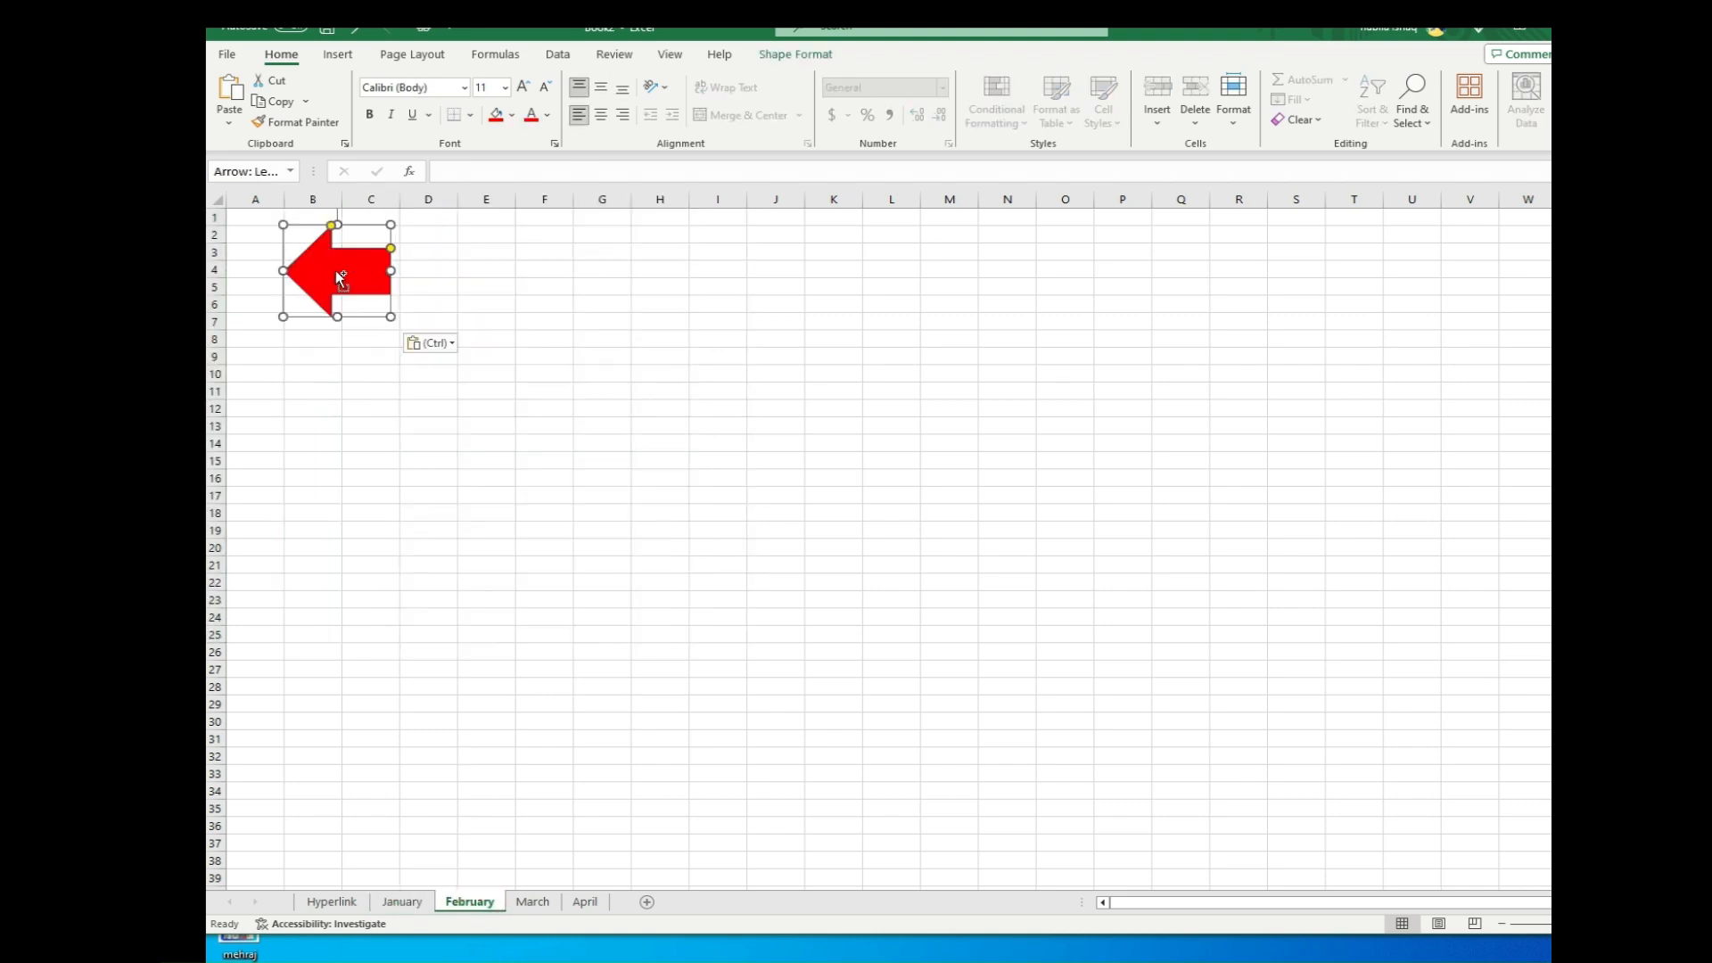
# Paste the linked arrow at cell B2 of the March sheet and at cell B3 of the April sheet
pyautogui.click(532, 902)
pyautogui.click(291, 239)
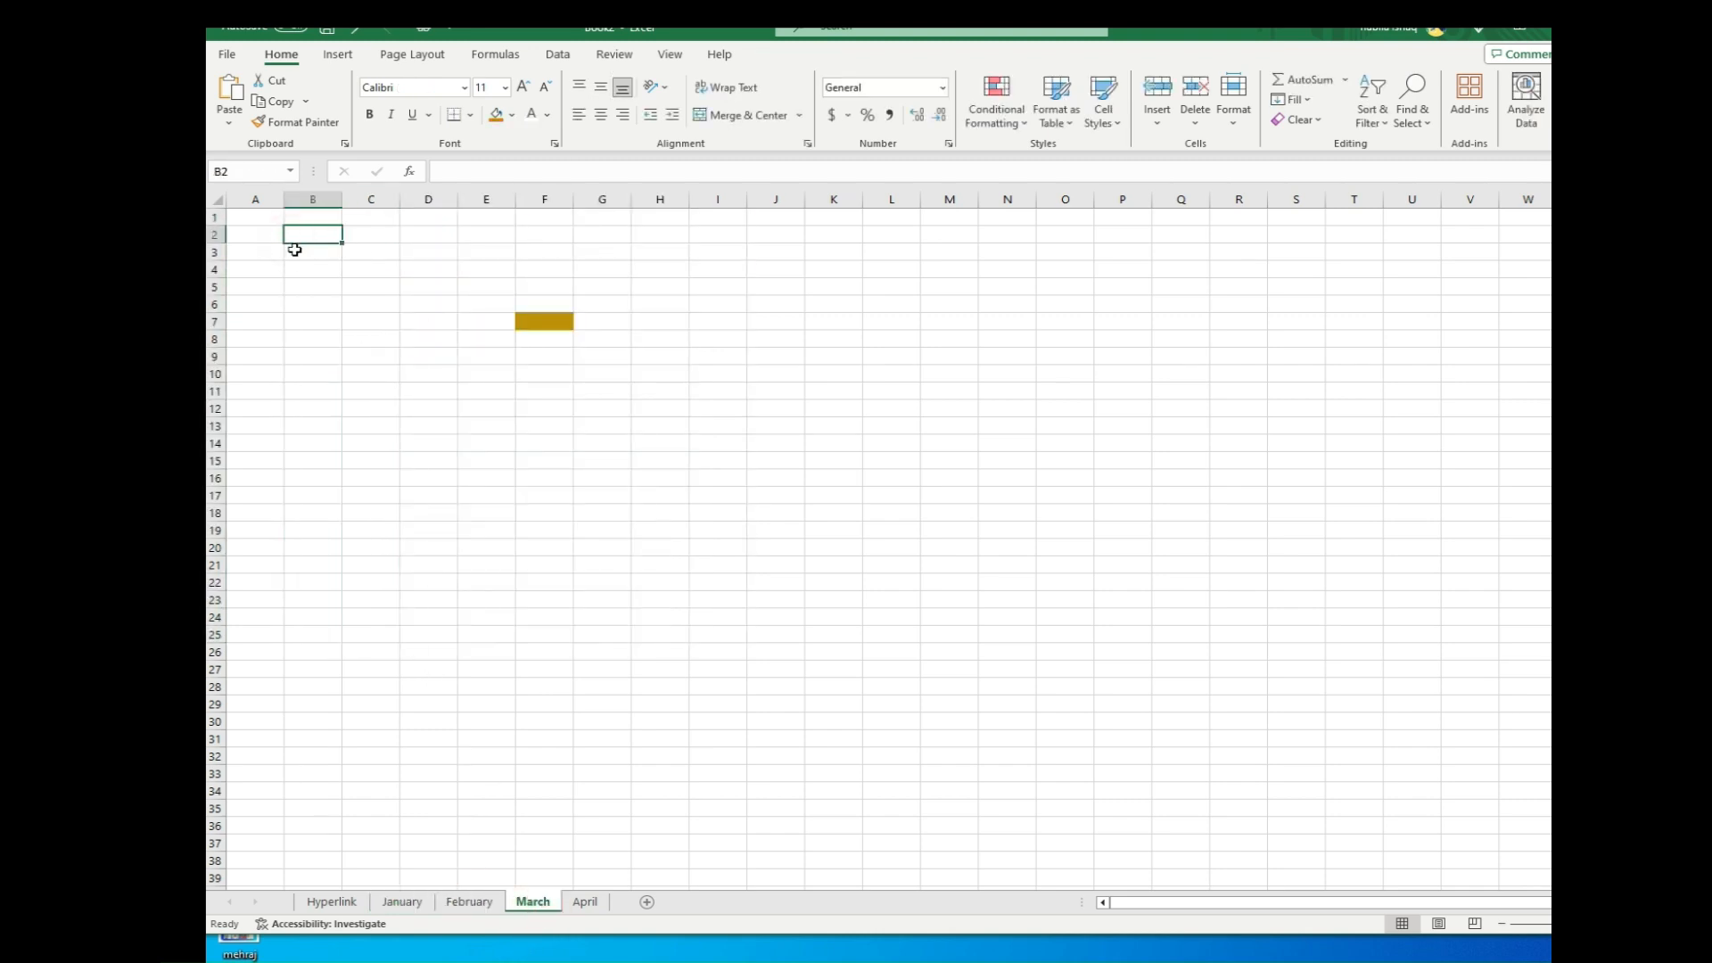
pyautogui.hotkey('ctrl', 'v')
pyautogui.click(585, 901)
pyautogui.click(298, 236)
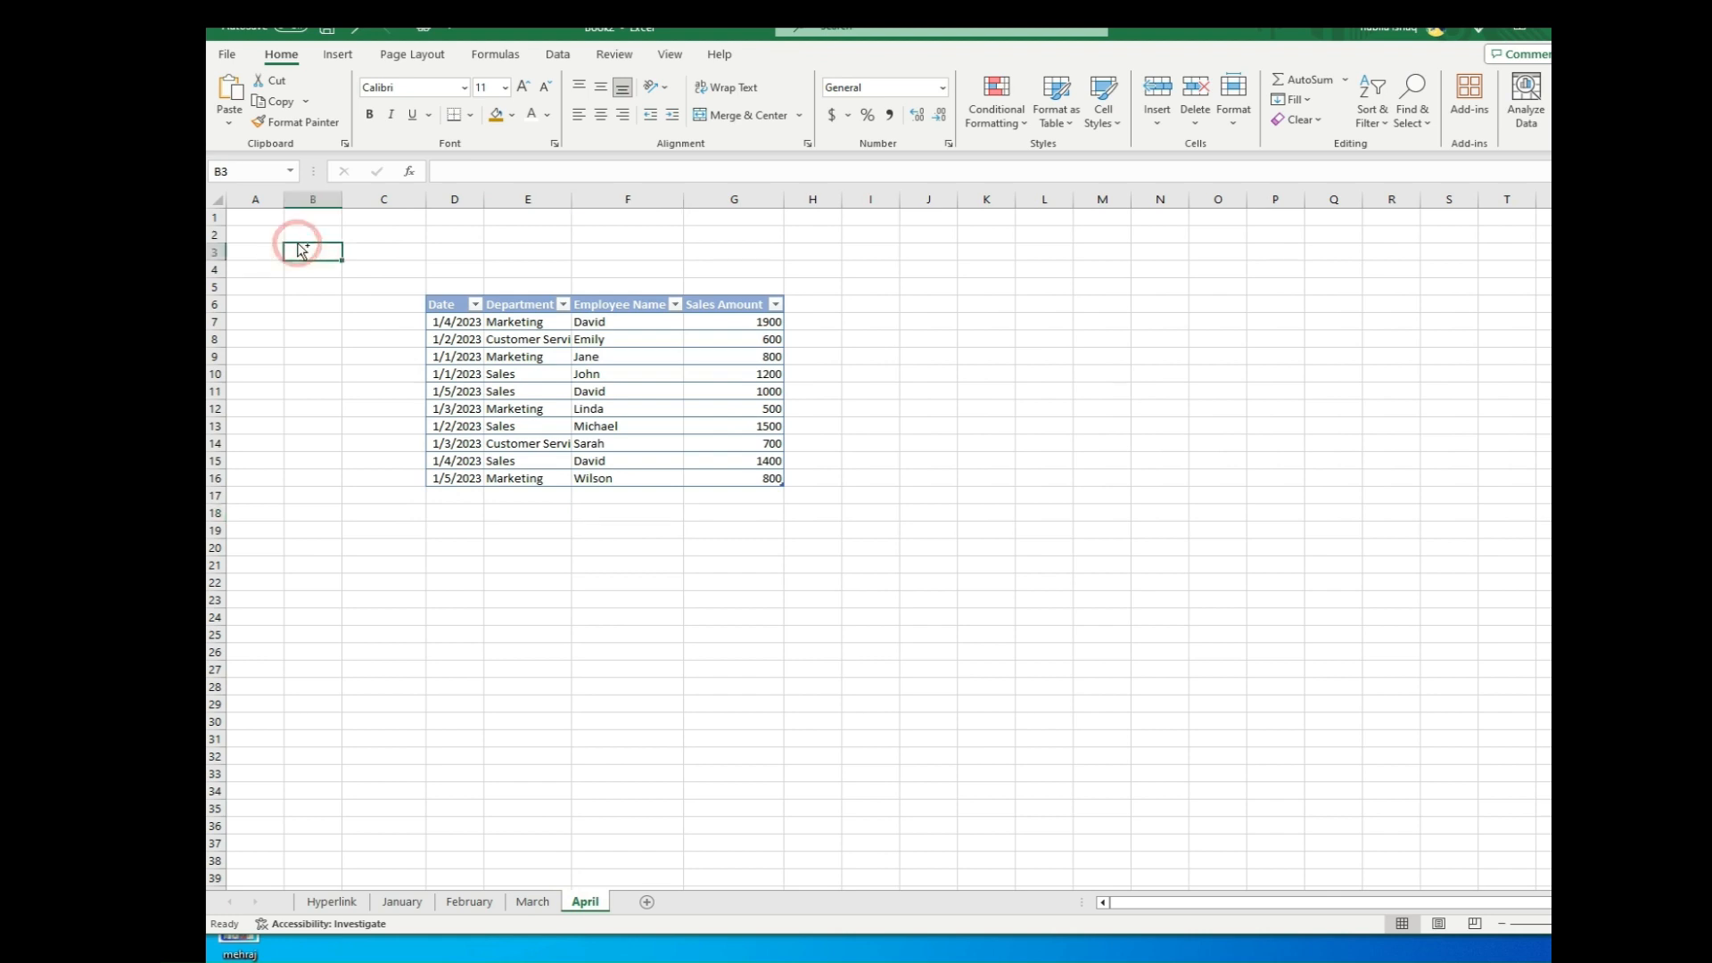
pyautogui.hotkey('ctrl', 'v')
pyautogui.click(351, 318)
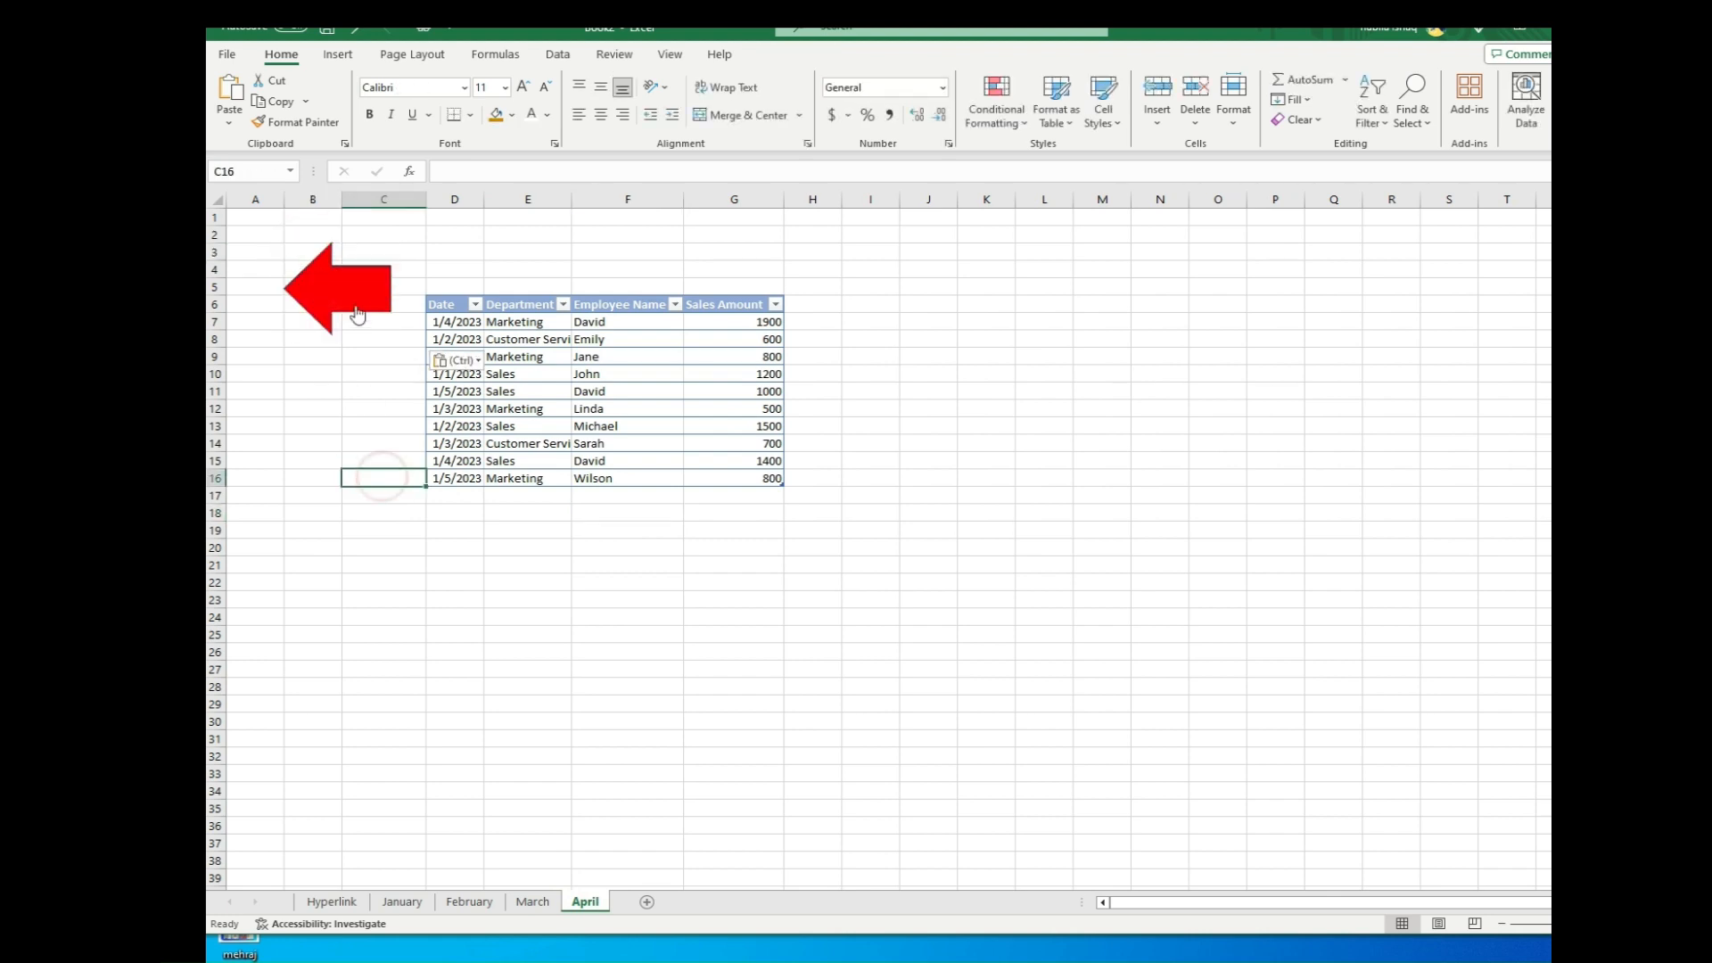